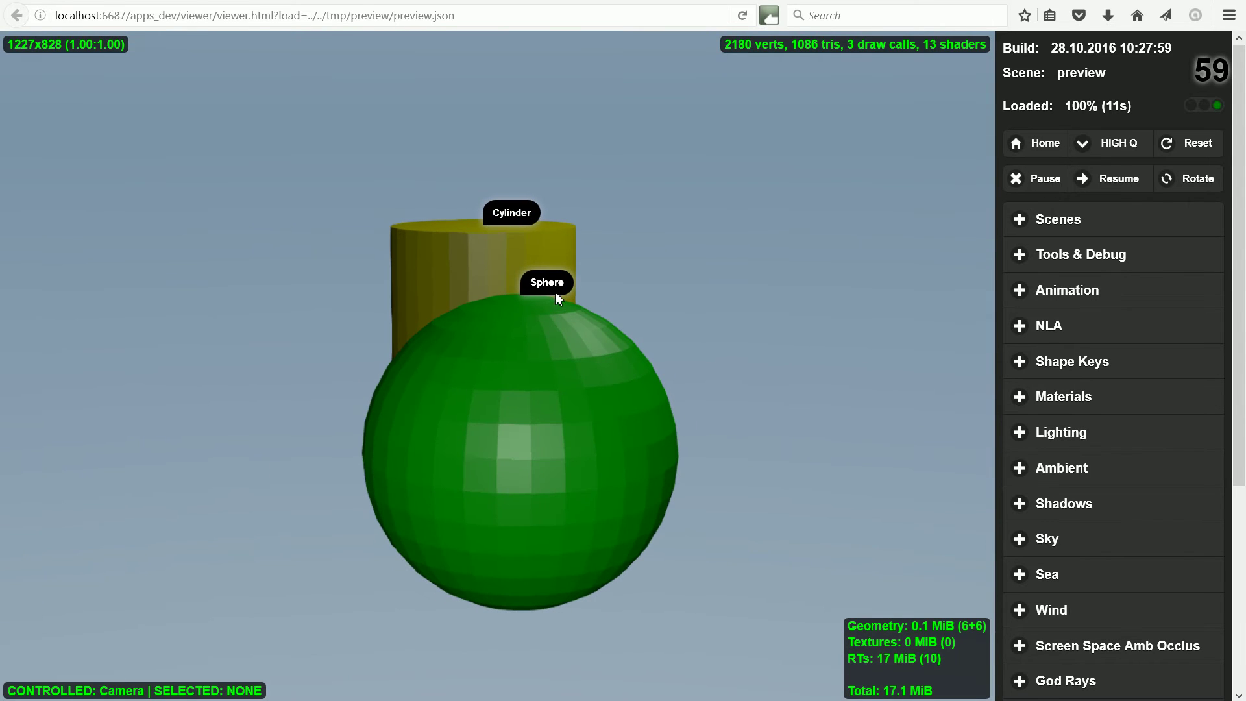
Read what anchors are used for in the Anchor Settings section of the Blend4Web user manual
left_click(553, 286)
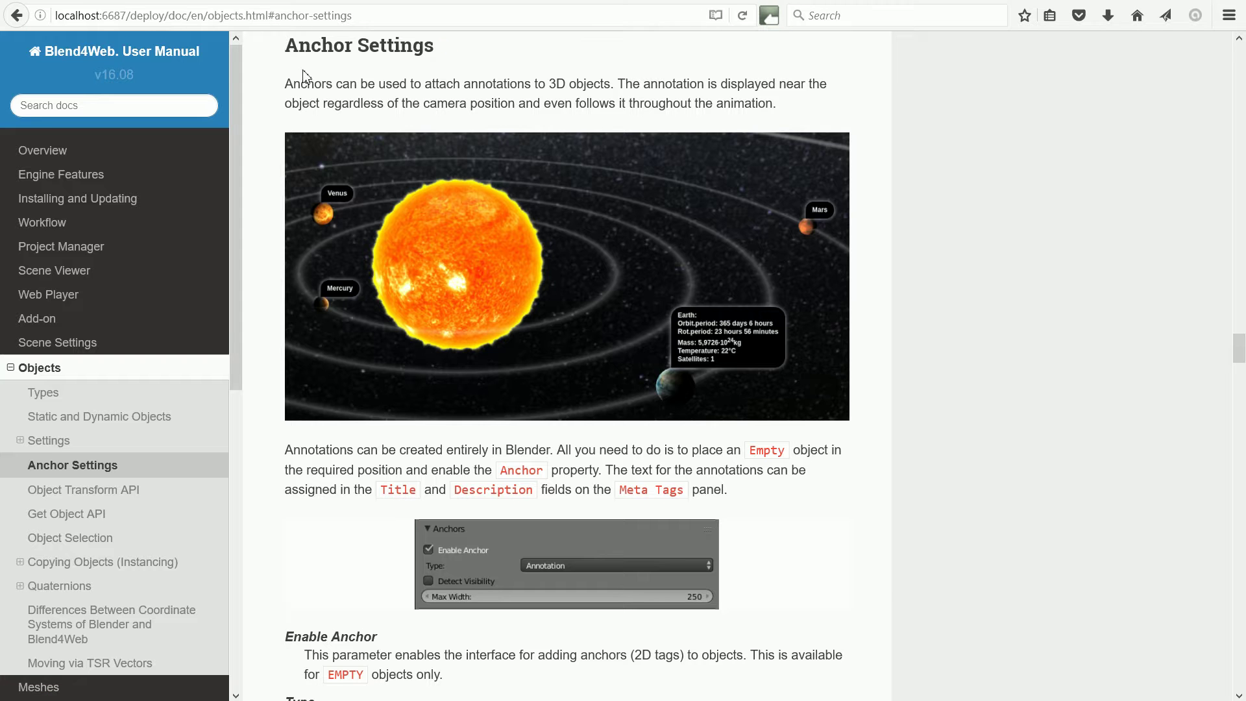
left_click_drag(289, 85, 611, 86)
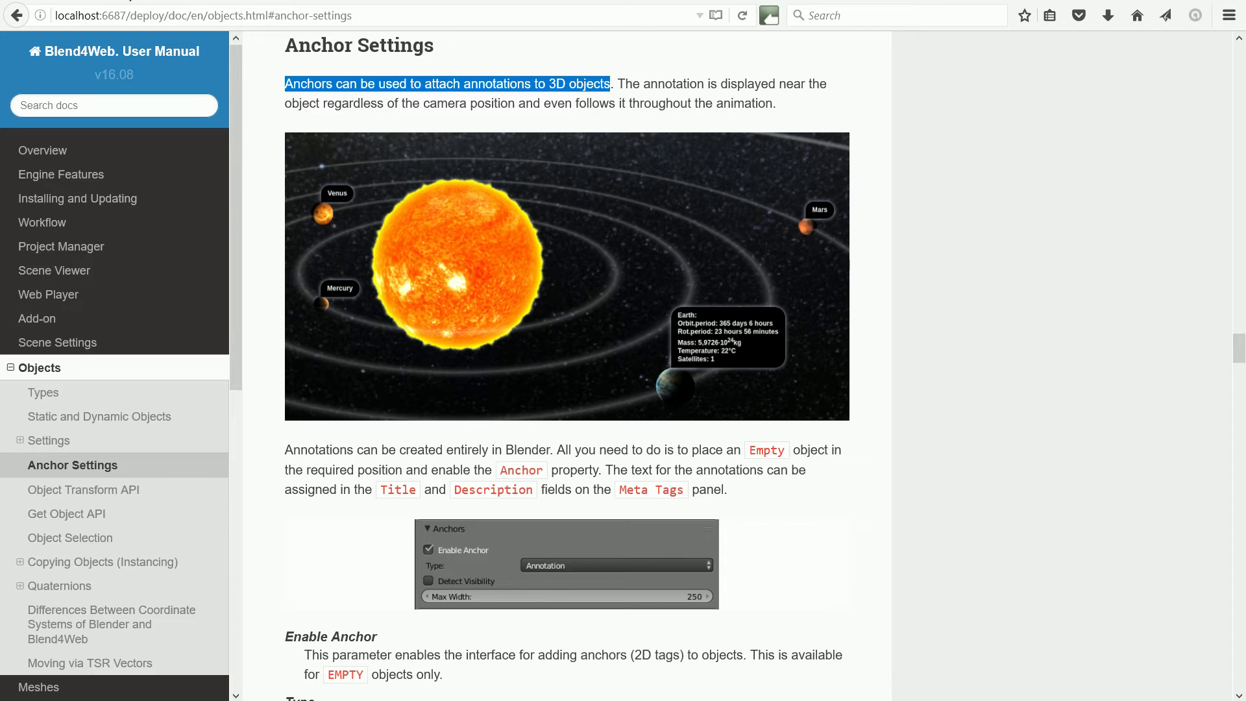
Open the English solar_system example from the project list and examine the annotations attached to its planets
key("alt+Left")
scroll(246, 193, "down", 14)
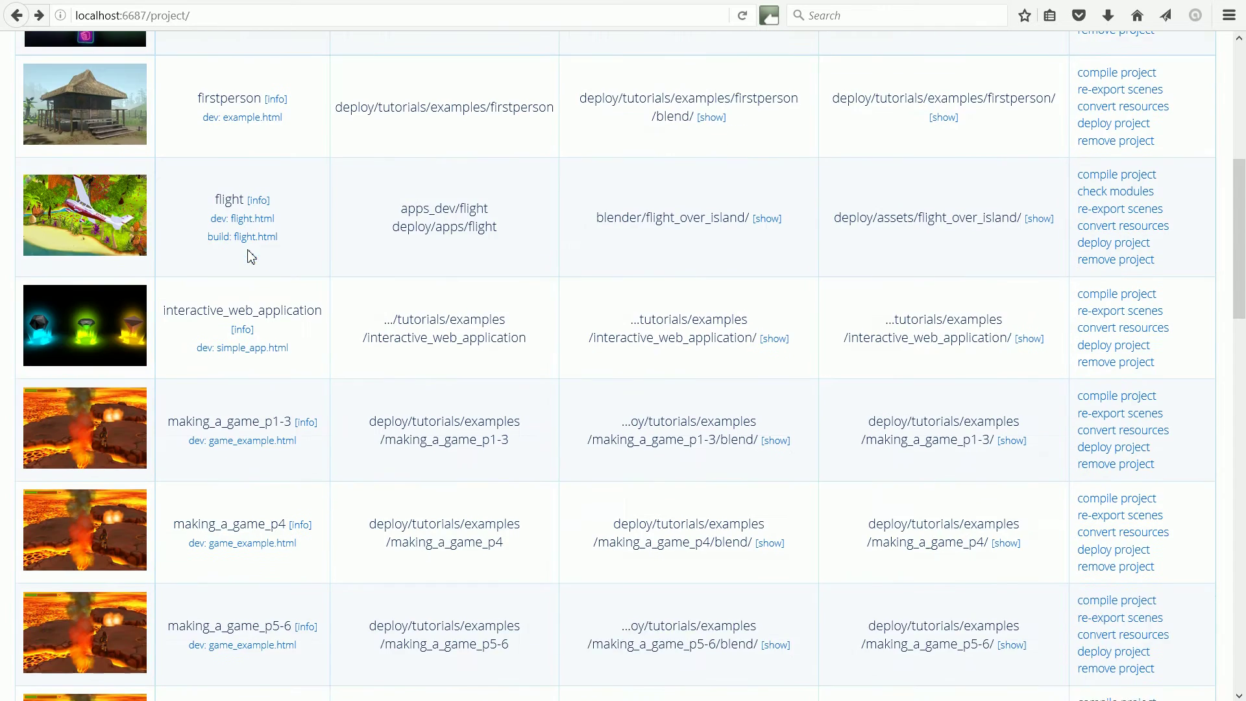
scroll(259, 266, "down", 3)
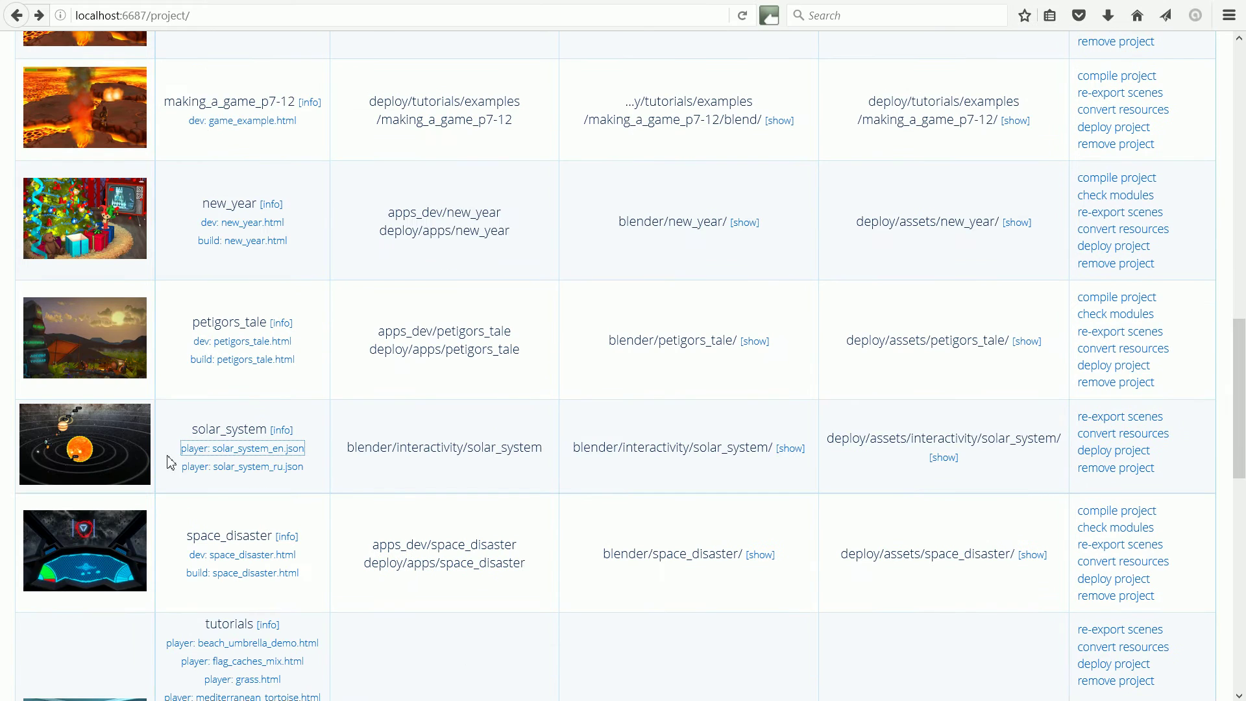
left_click(289, 454)
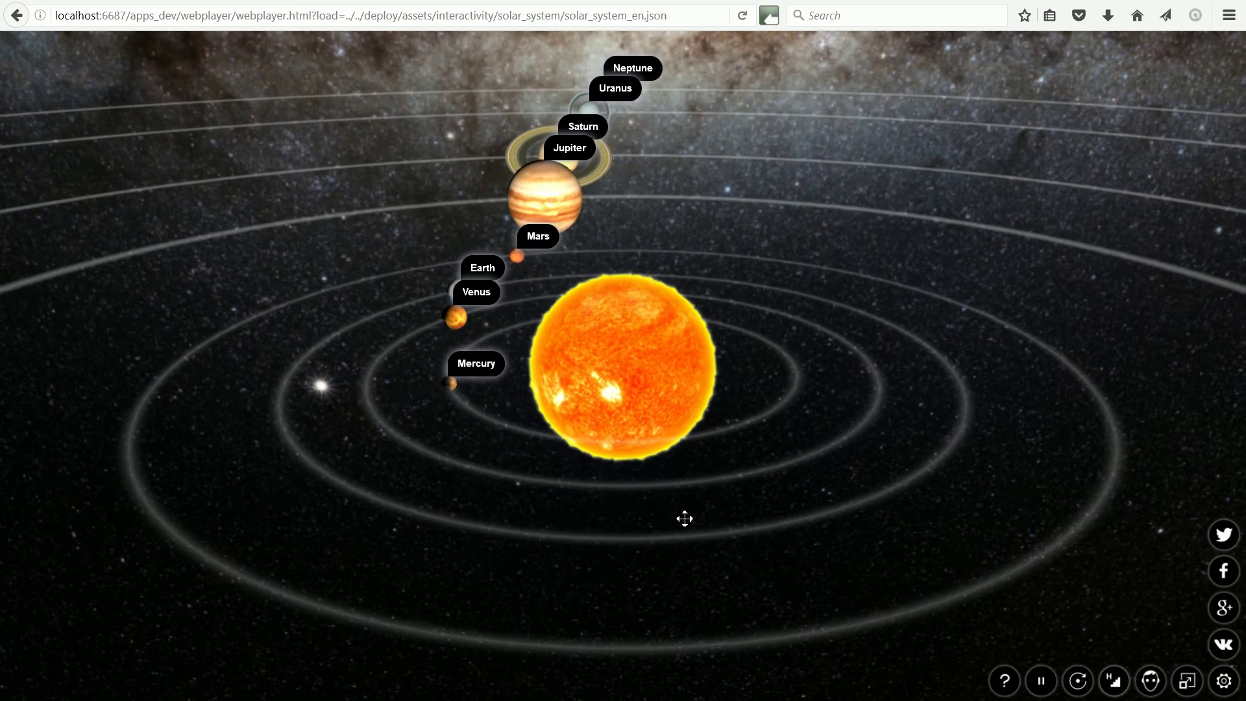
left_click_drag(685, 519, 696, 425)
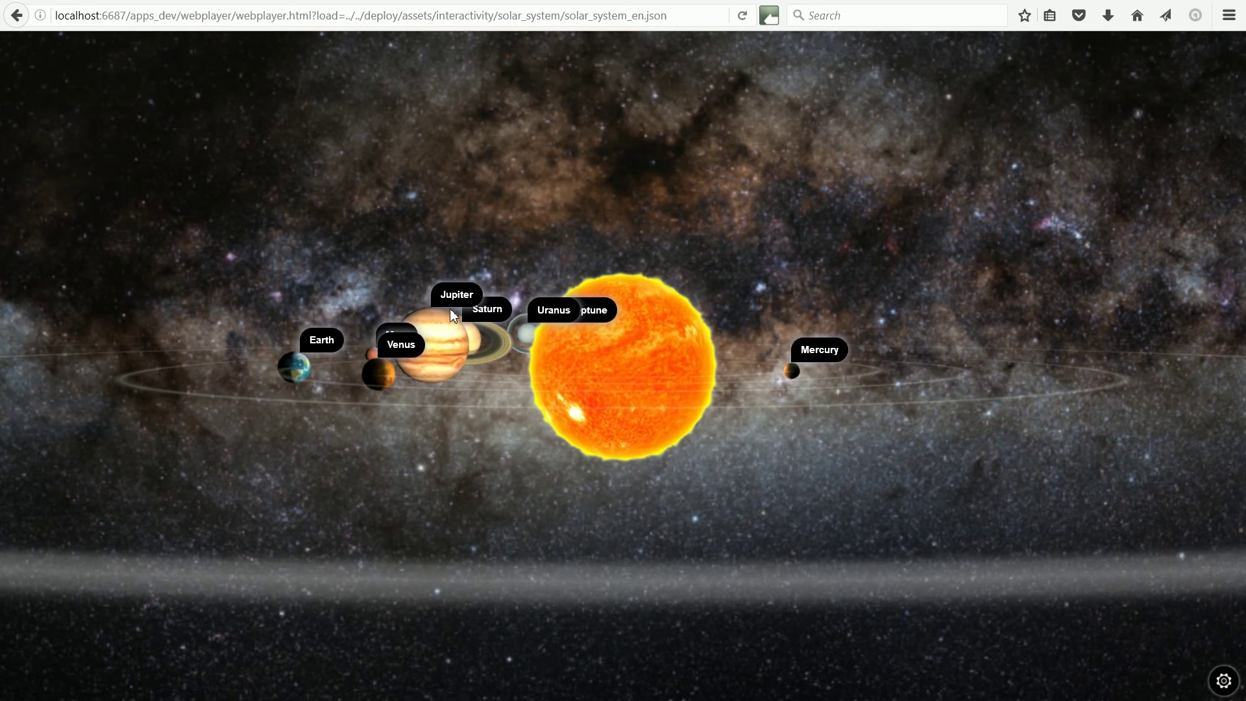
mouse_move(442, 302)
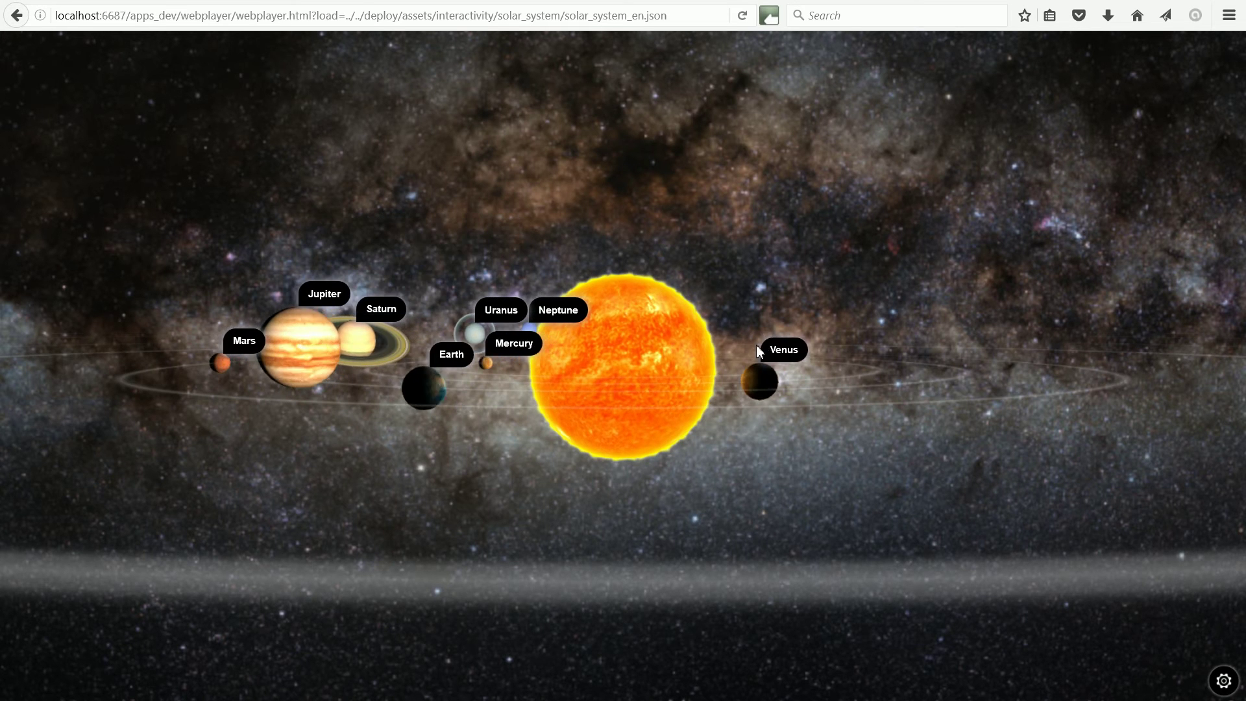
mouse_move(757, 344)
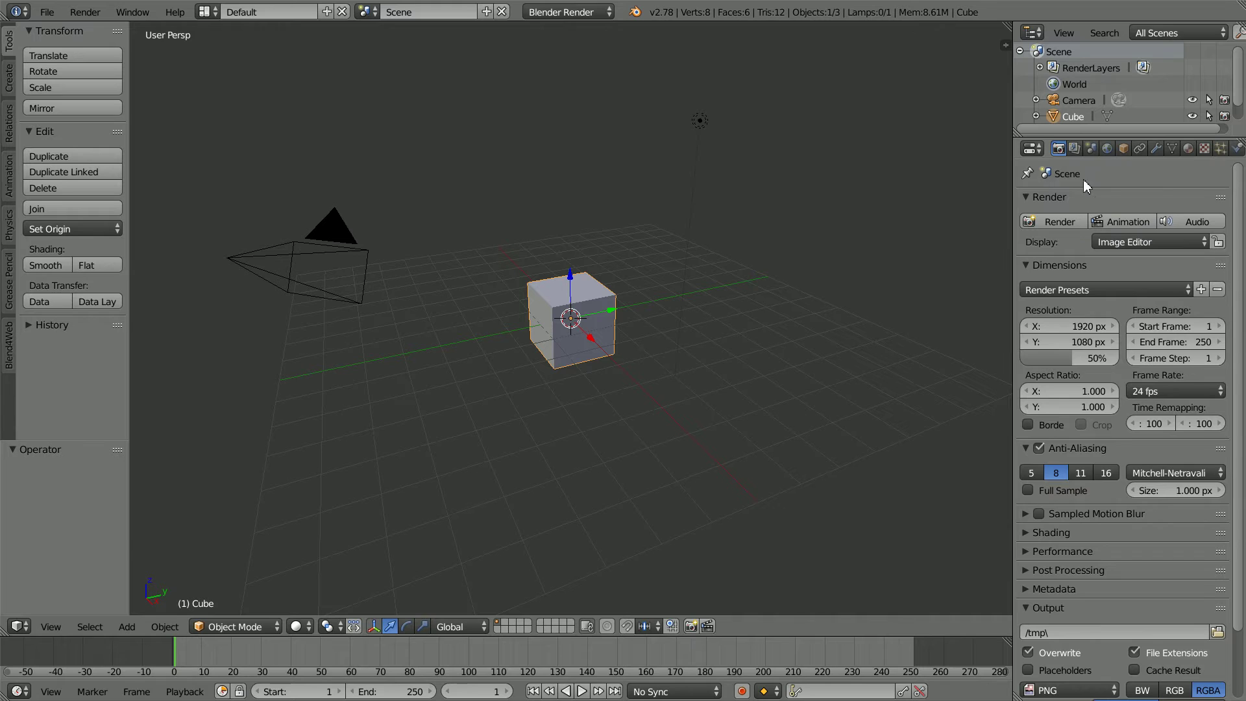
Switch the render engine to Blend4Web in Blender and delete the default cube
left_click(1123, 148)
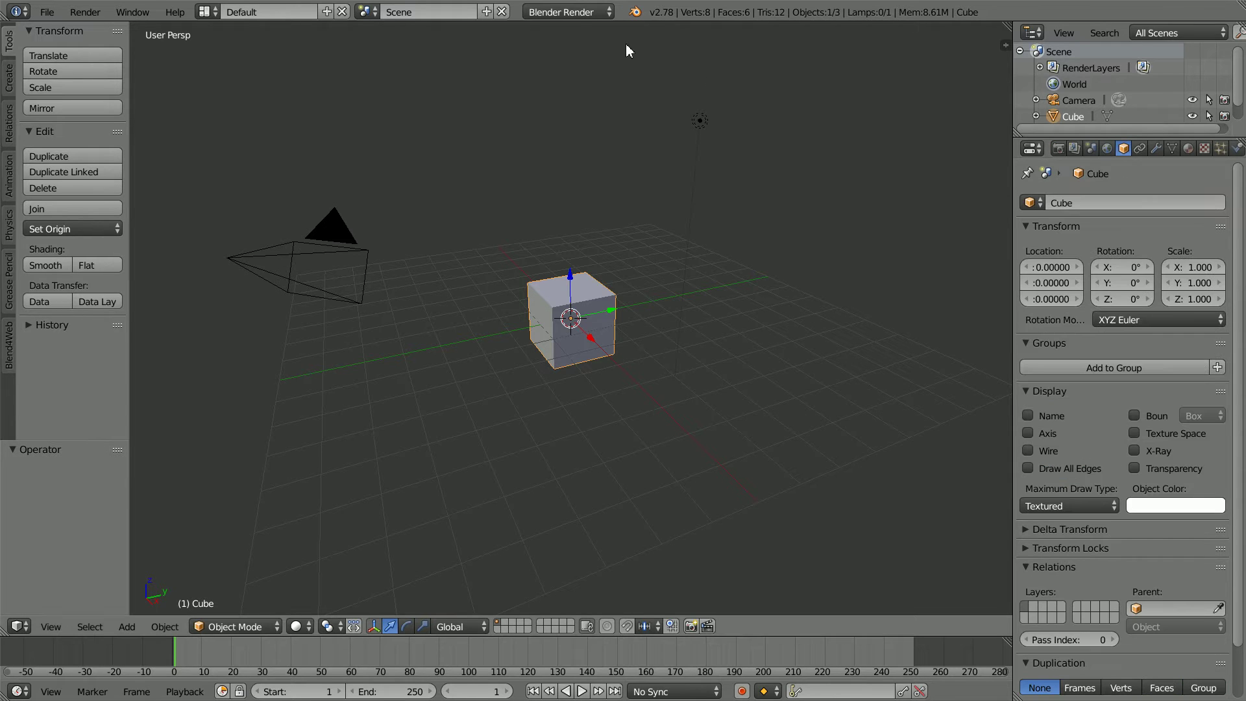
left_click(589, 14)
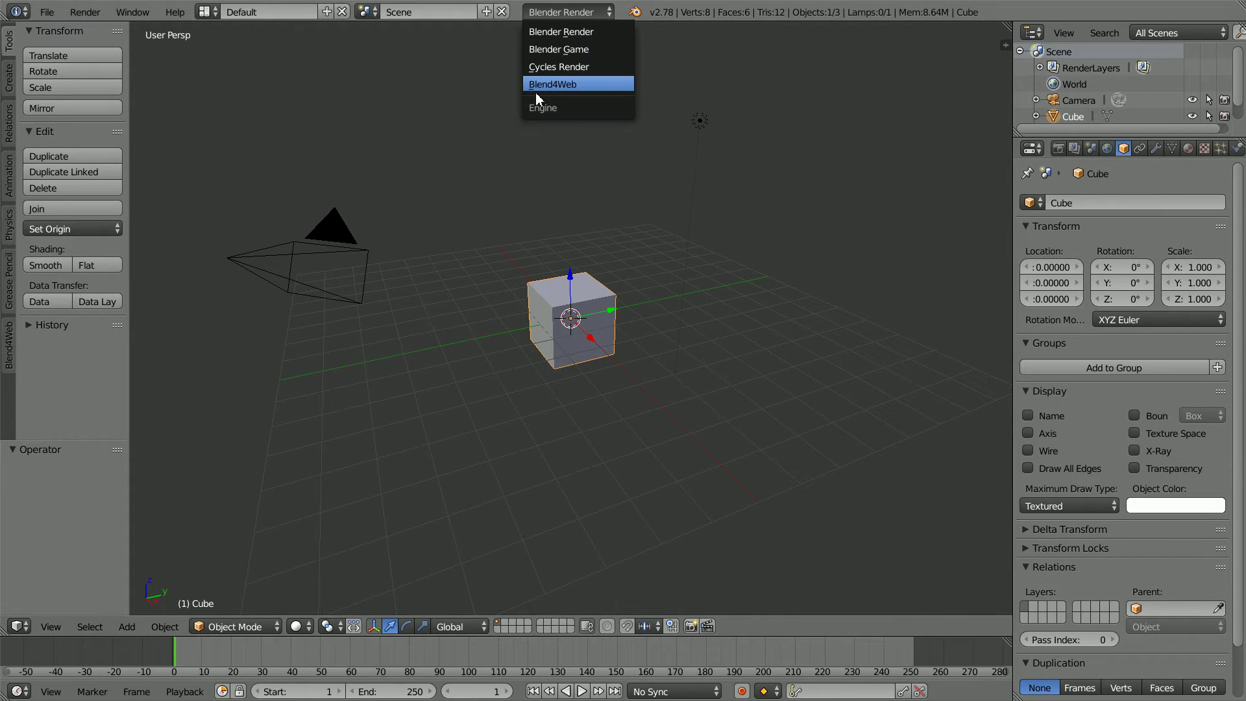
left_click(593, 84)
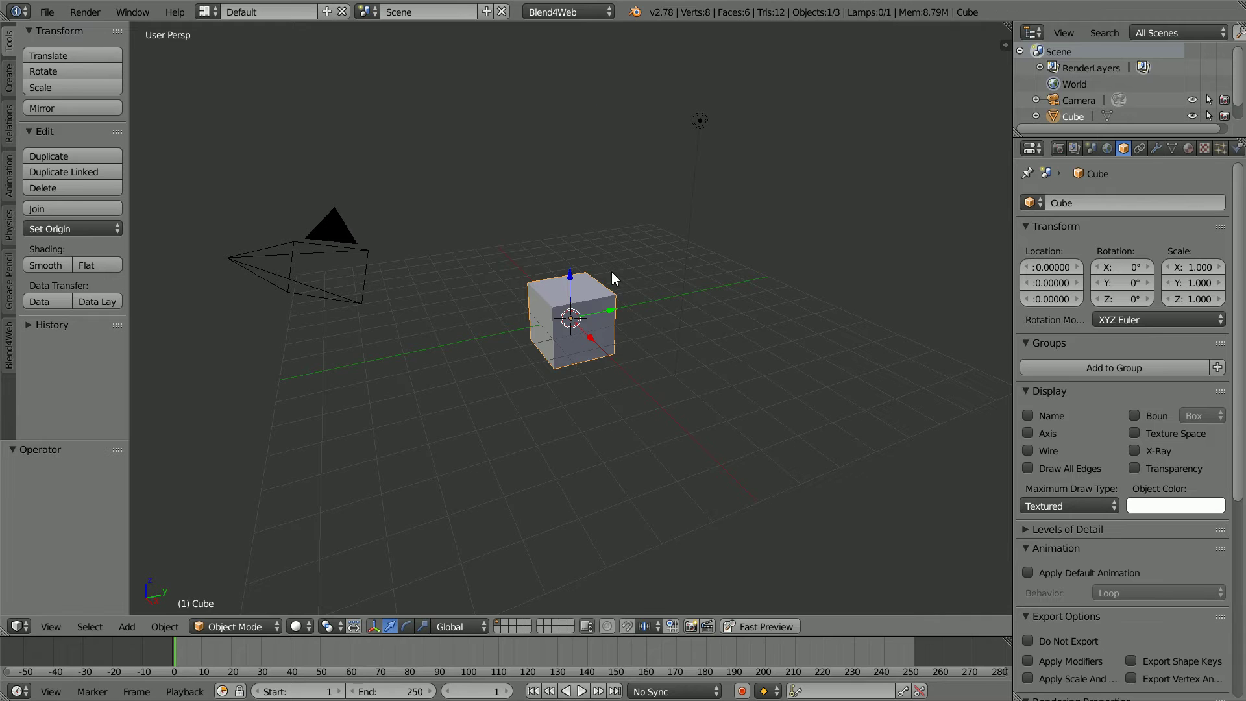
key("x")
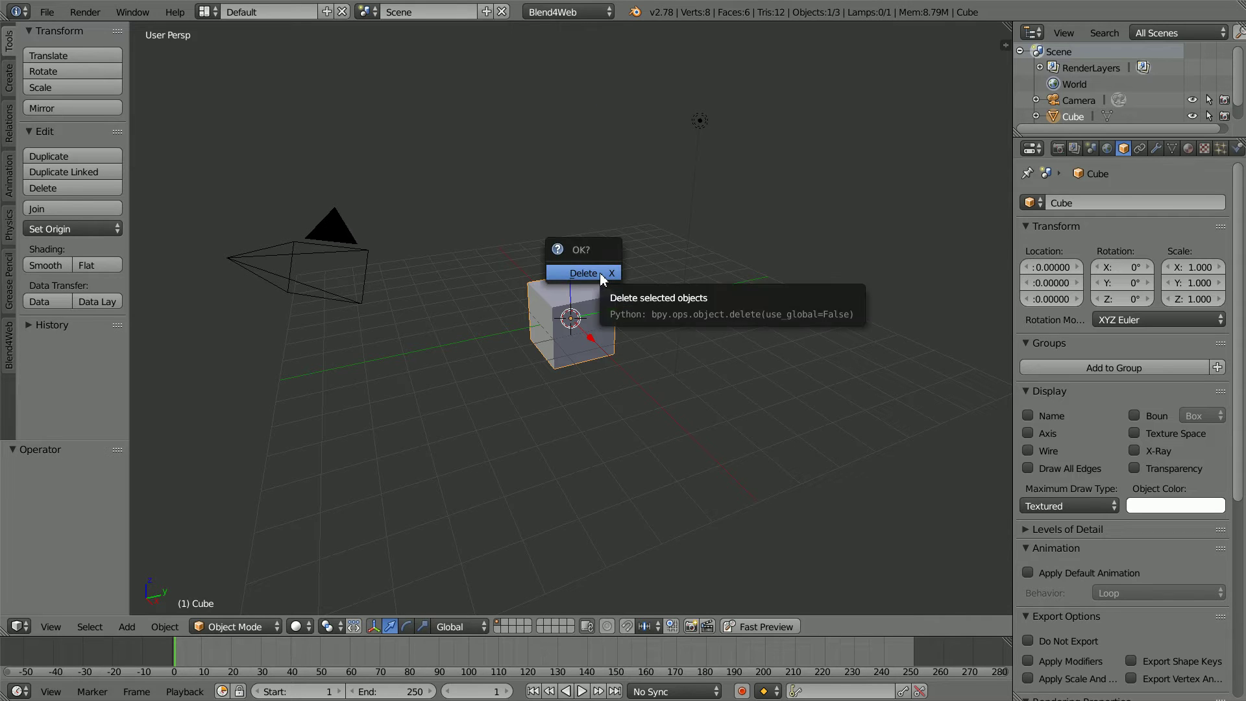
left_click(601, 273)
Add a Plain Axes empty at the scene origin
left_click(127, 626)
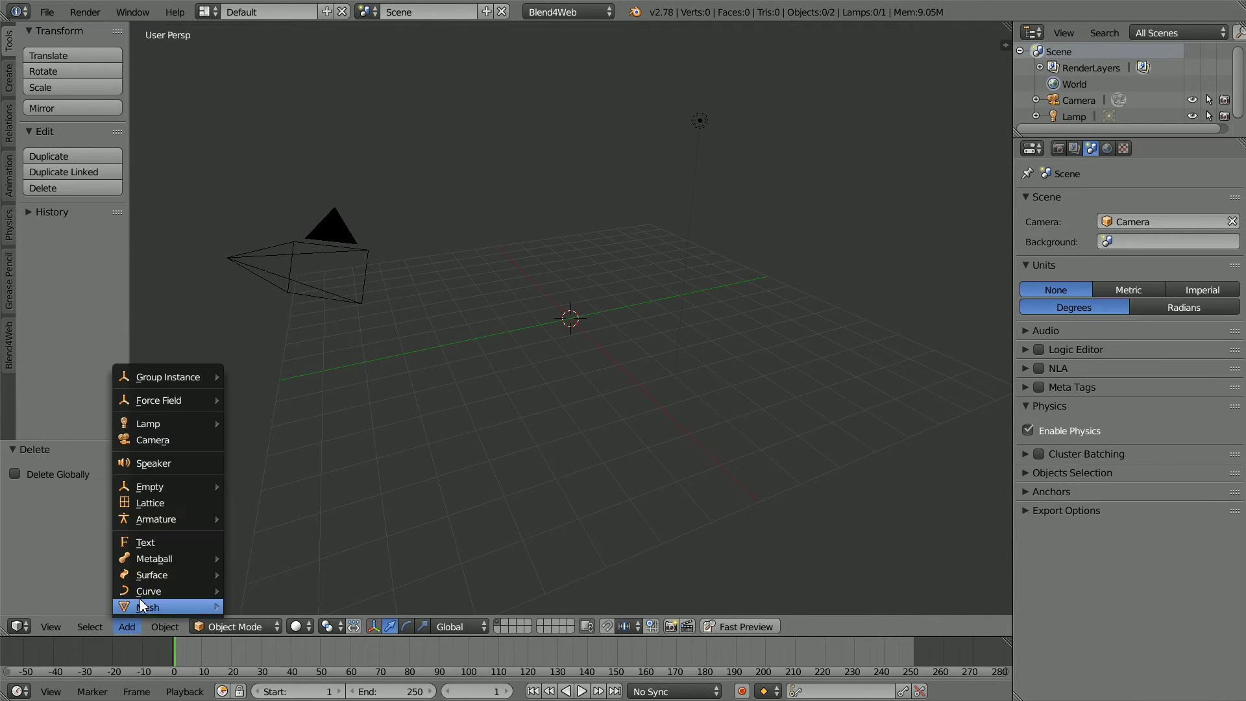
mouse_move(154, 495)
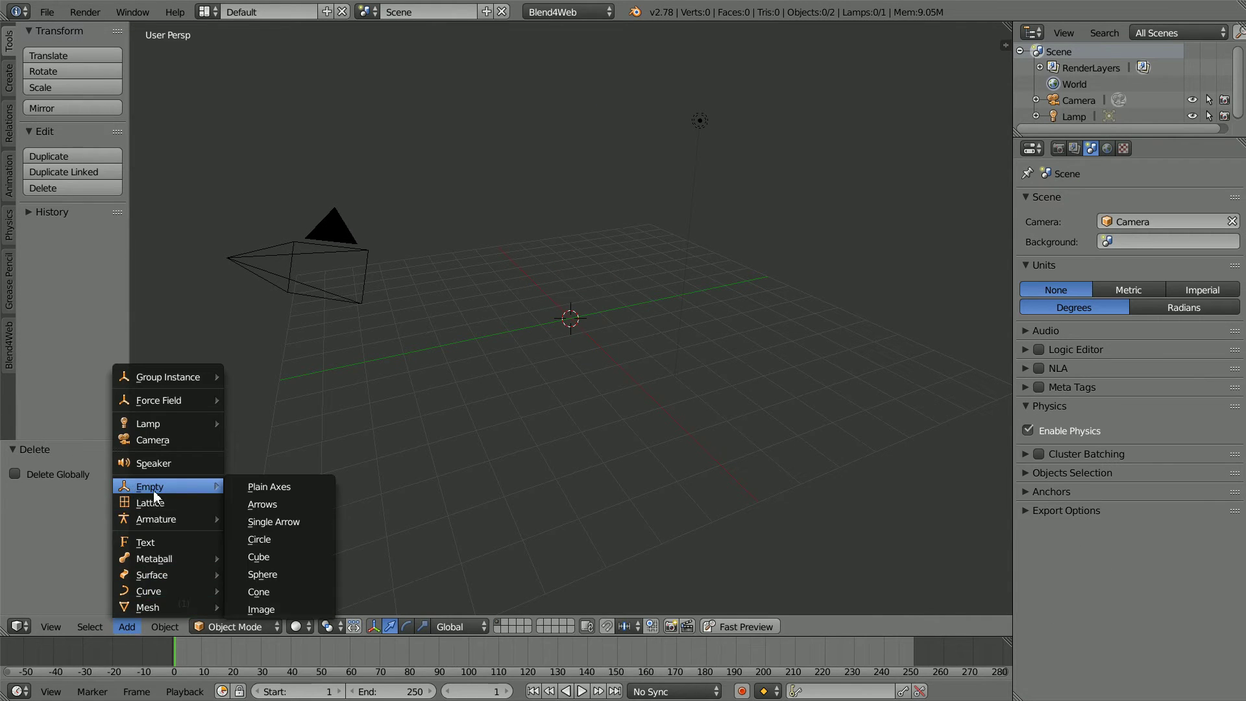
left_click(317, 485)
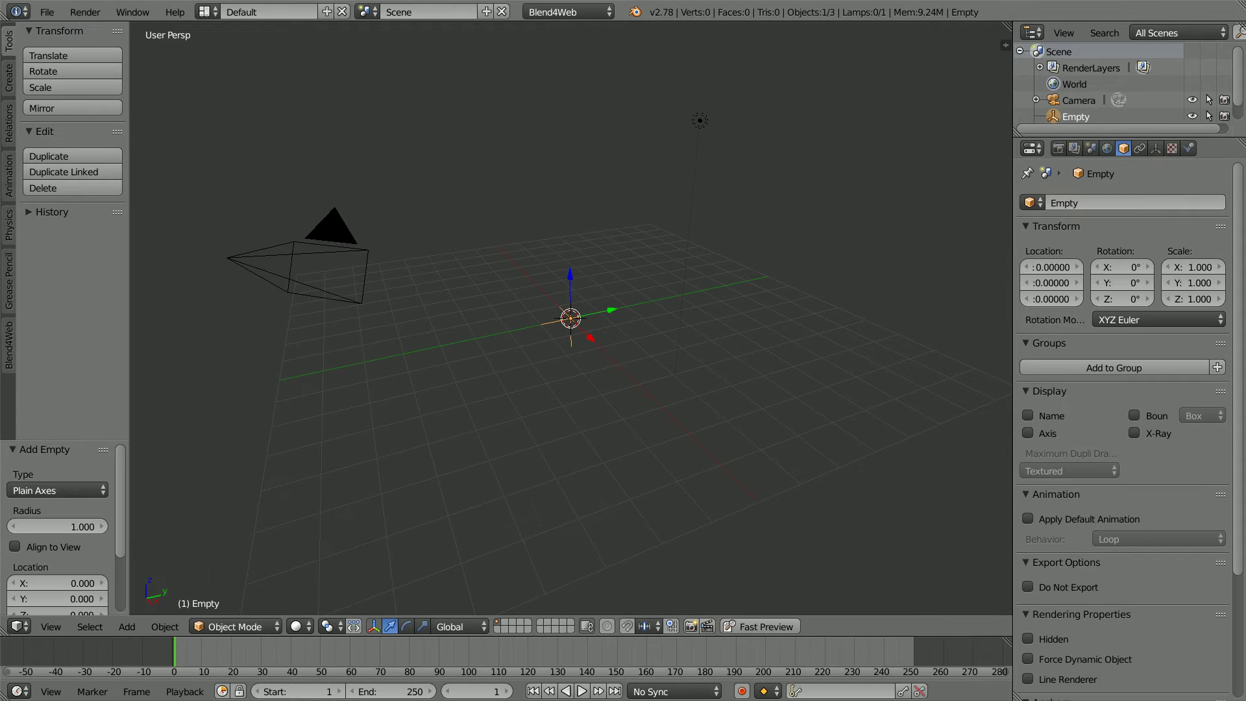
Collapse the empty's property sections from Groups through Rendering Properties and enable its anchor with the Annotation type
left_click(1026, 343)
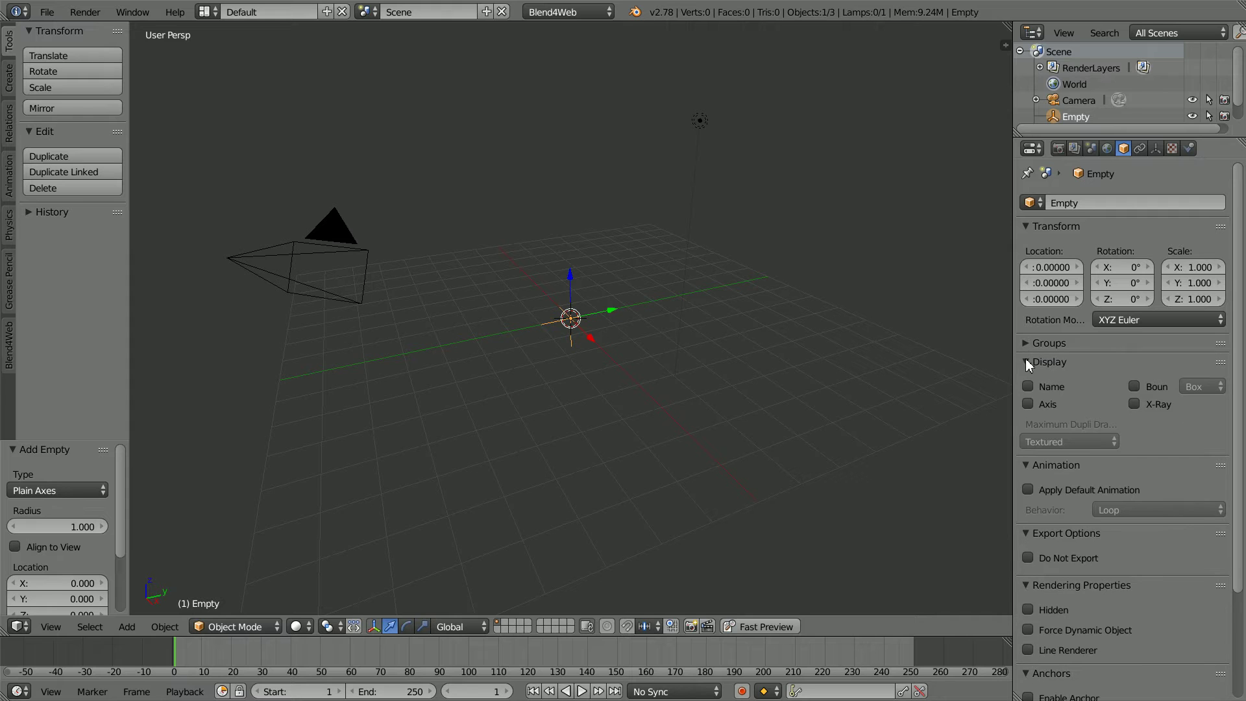
left_click(1026, 361)
left_click(1026, 379)
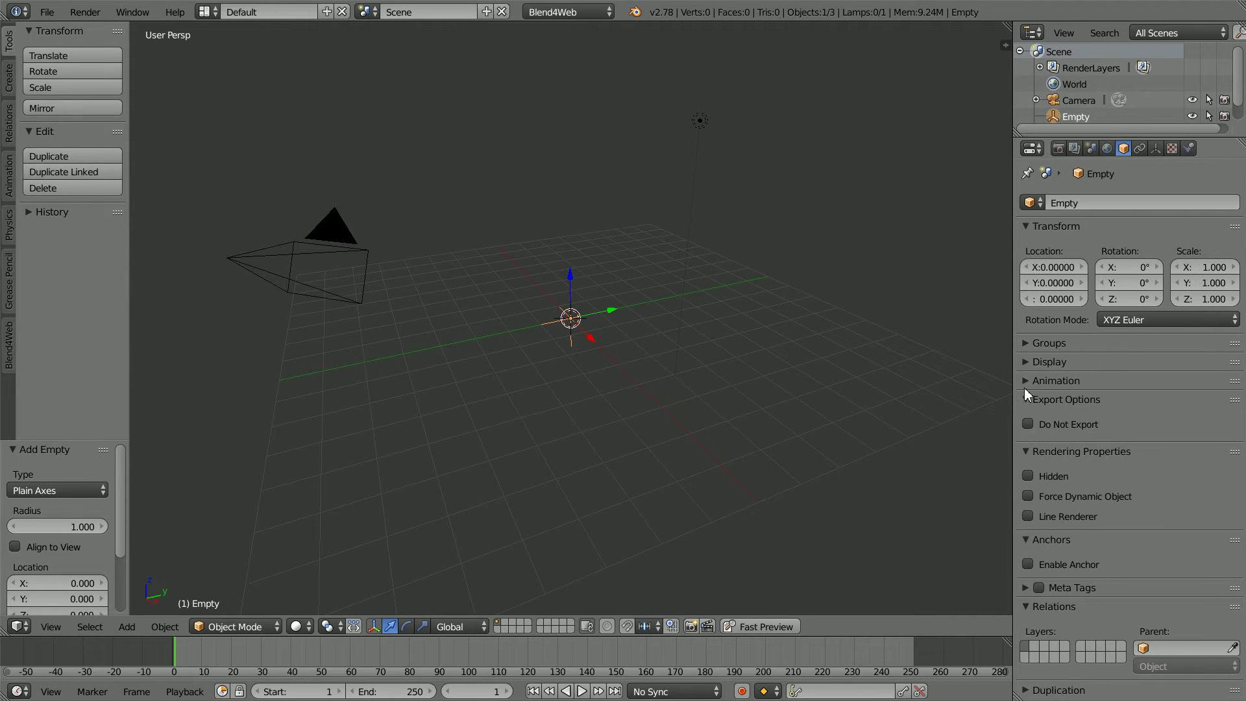
left_click(1024, 394)
left_click(1027, 415)
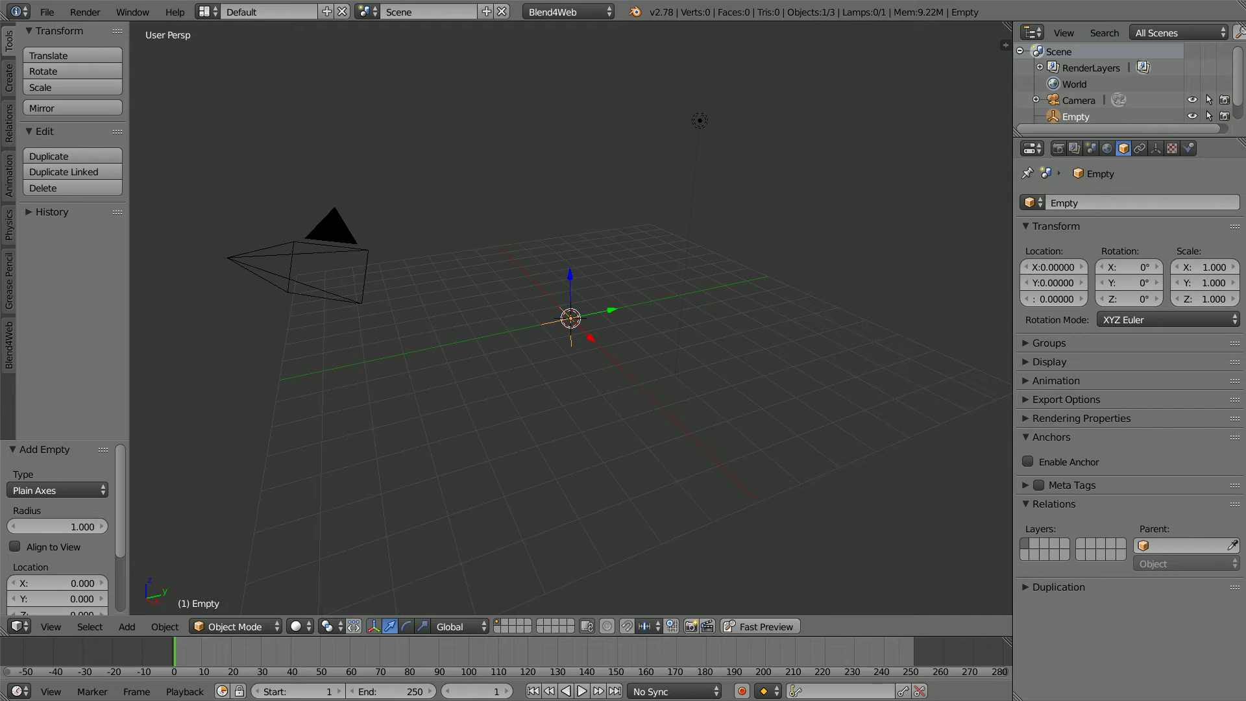
left_click(1028, 462)
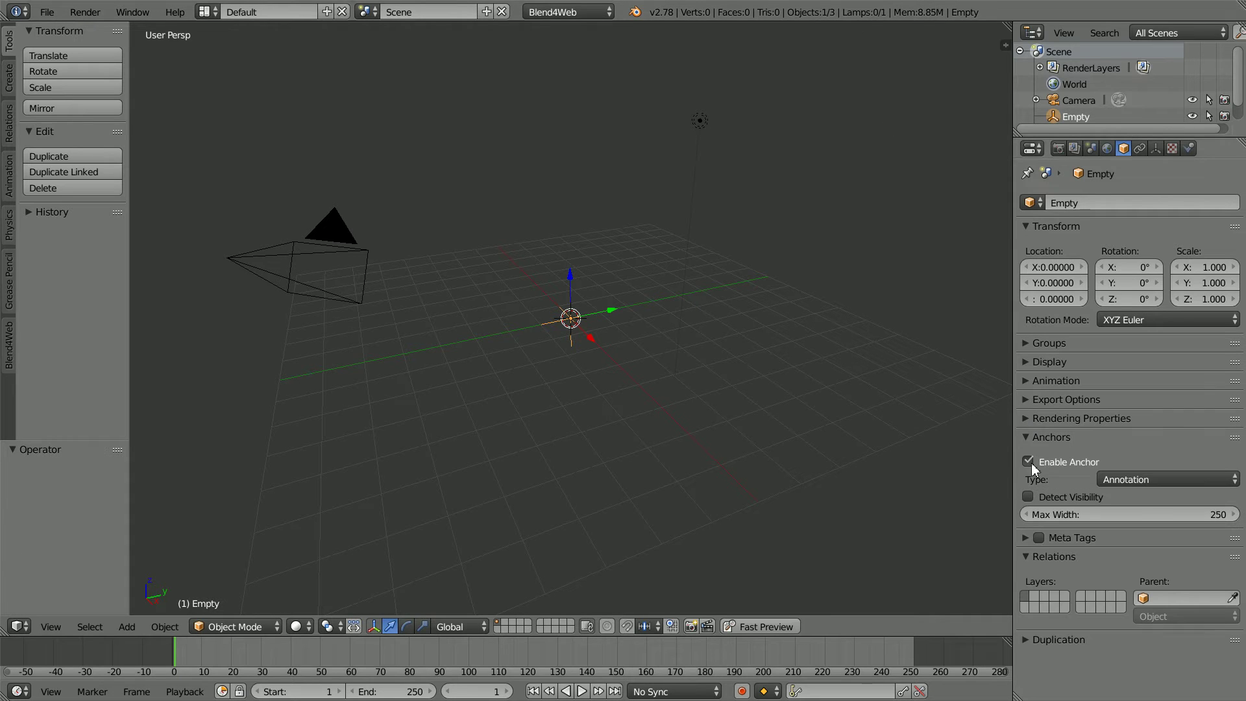
Enable the empty's meta tags with the title "hello world" and check the annotation in the browser preview
left_click(1025, 537)
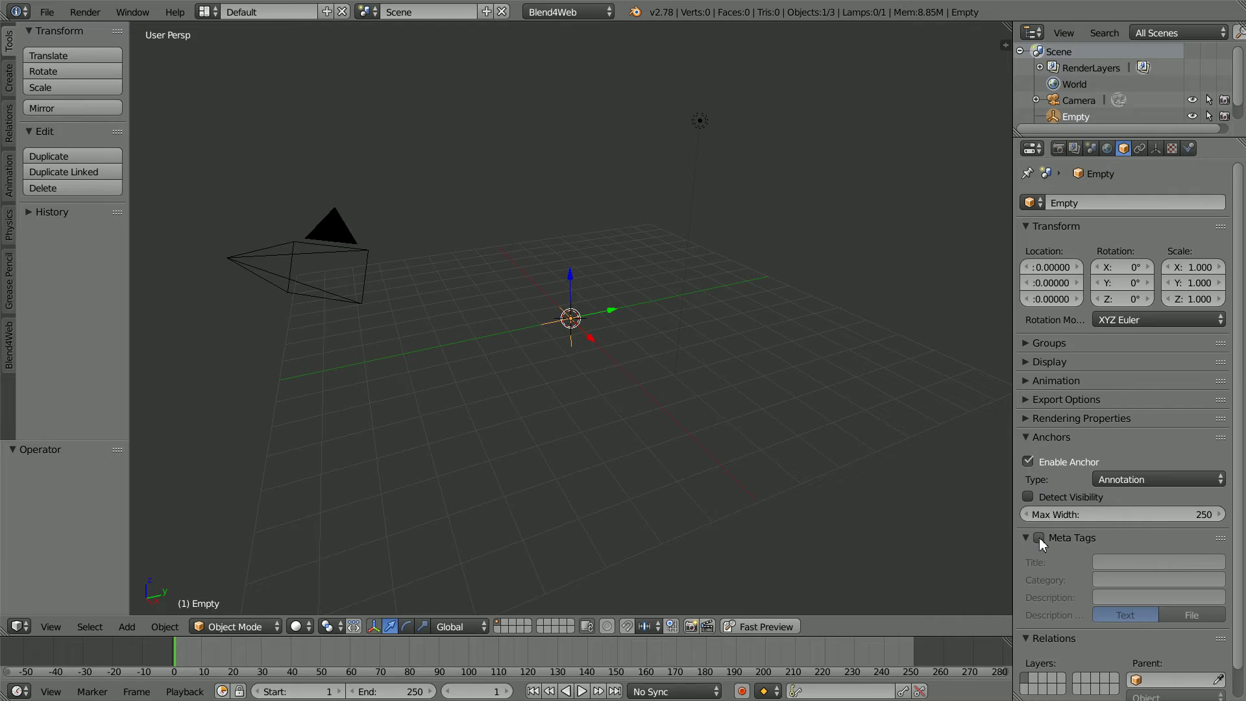
left_click(1038, 538)
left_click(1122, 563)
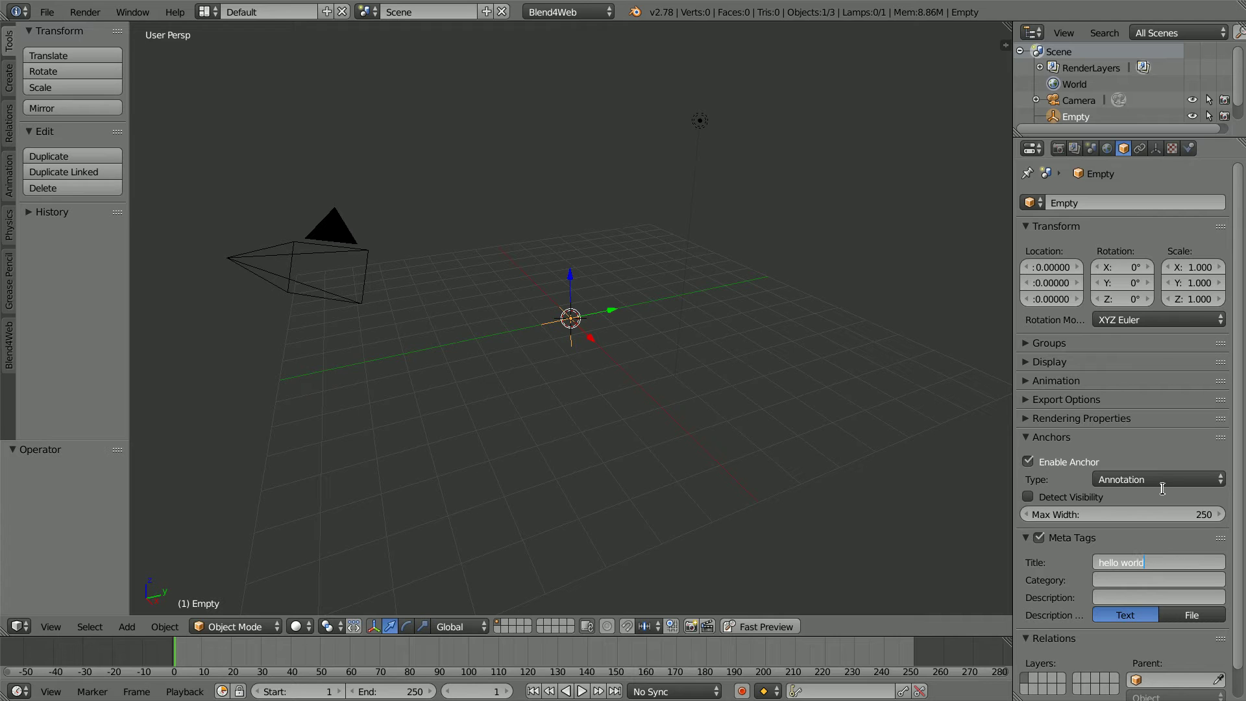
key("Return")
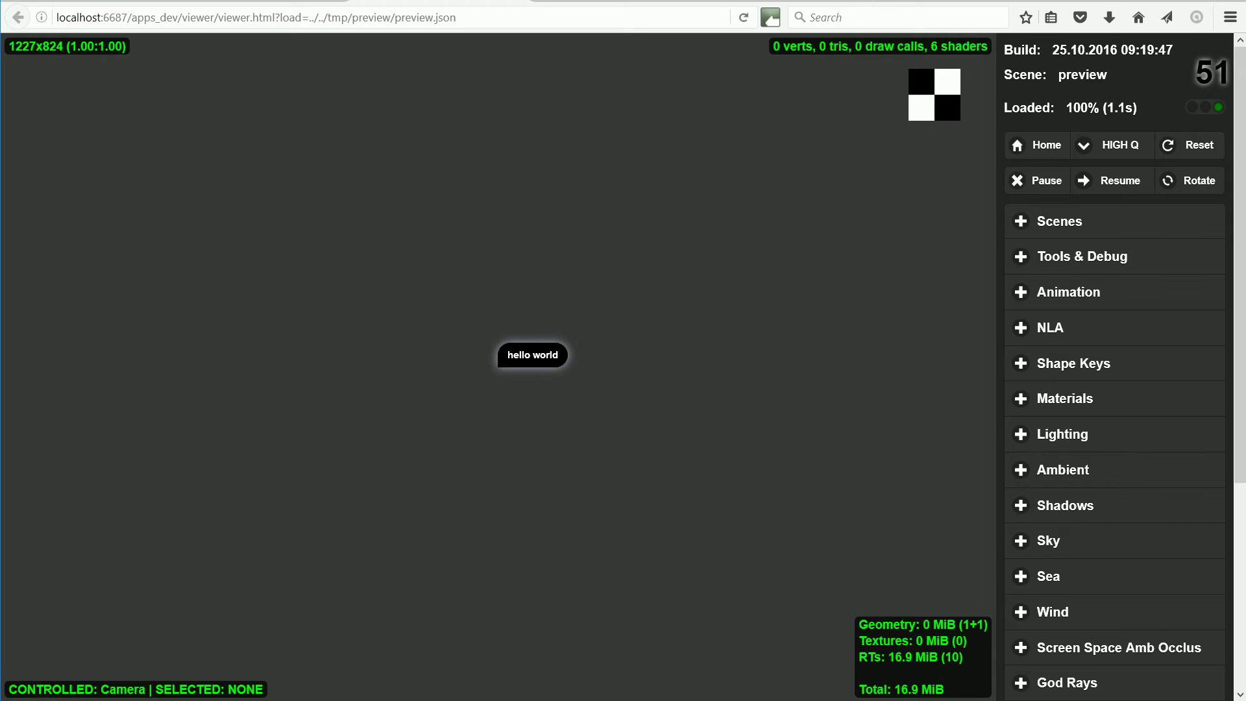
key("alt+Tab")
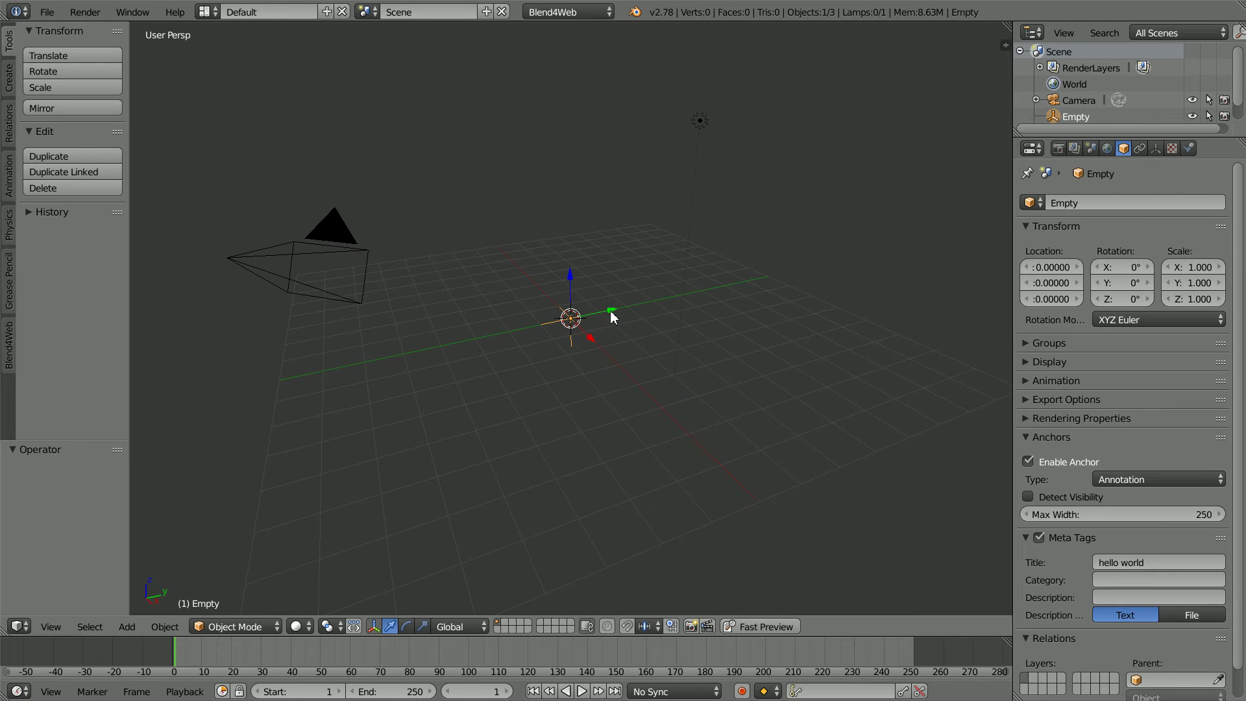
Move the titled empty about -4.05 along Y and add a second Plain Axes empty at the origin
left_click_drag(612, 317, 478, 341)
left_click(126, 626)
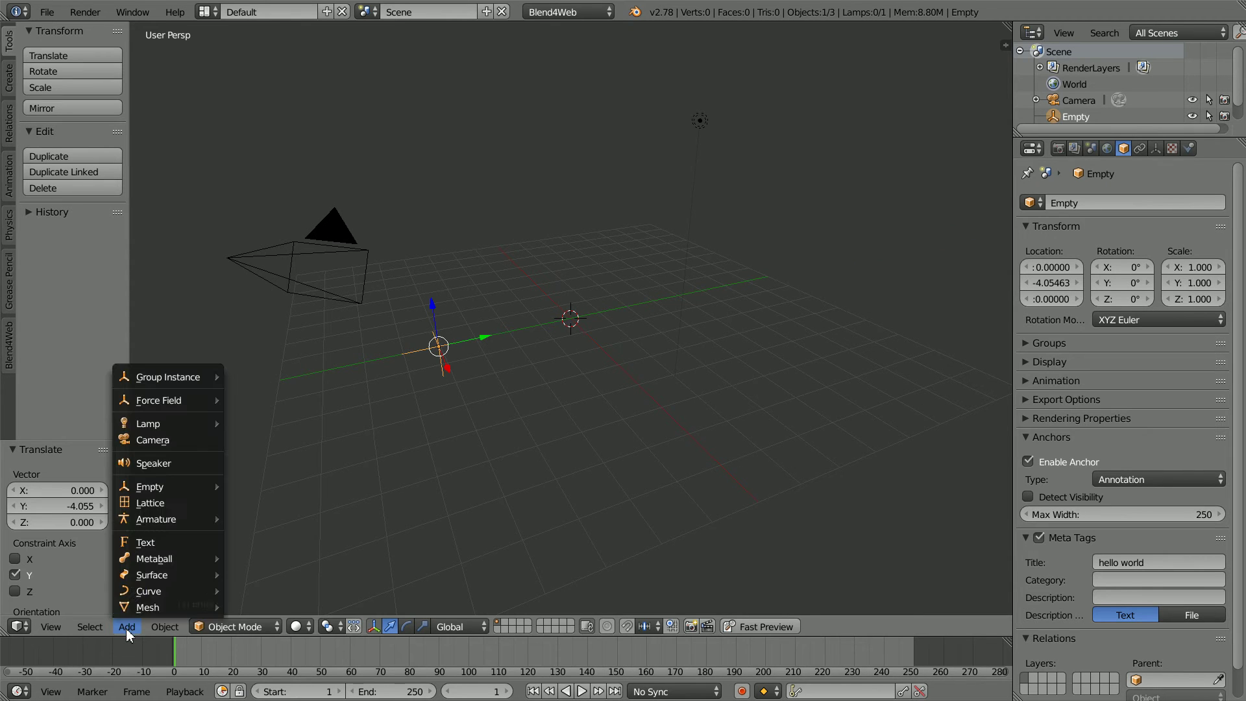
mouse_move(133, 488)
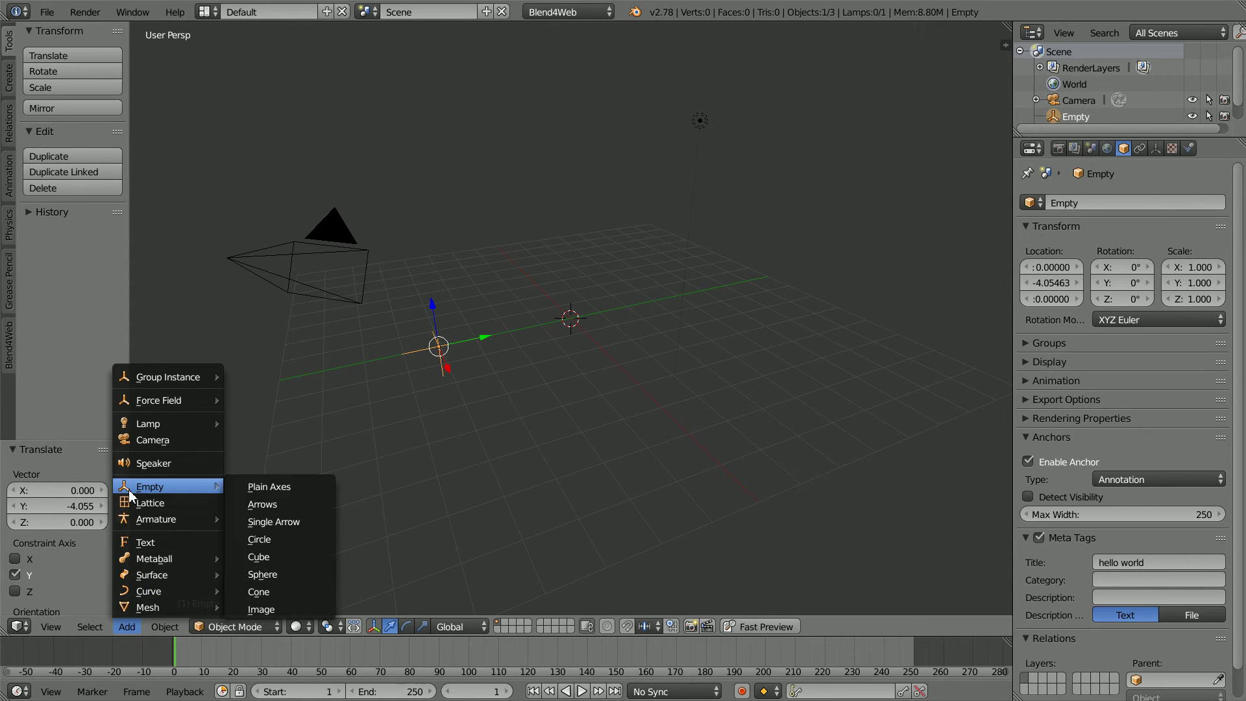
left_click(314, 490)
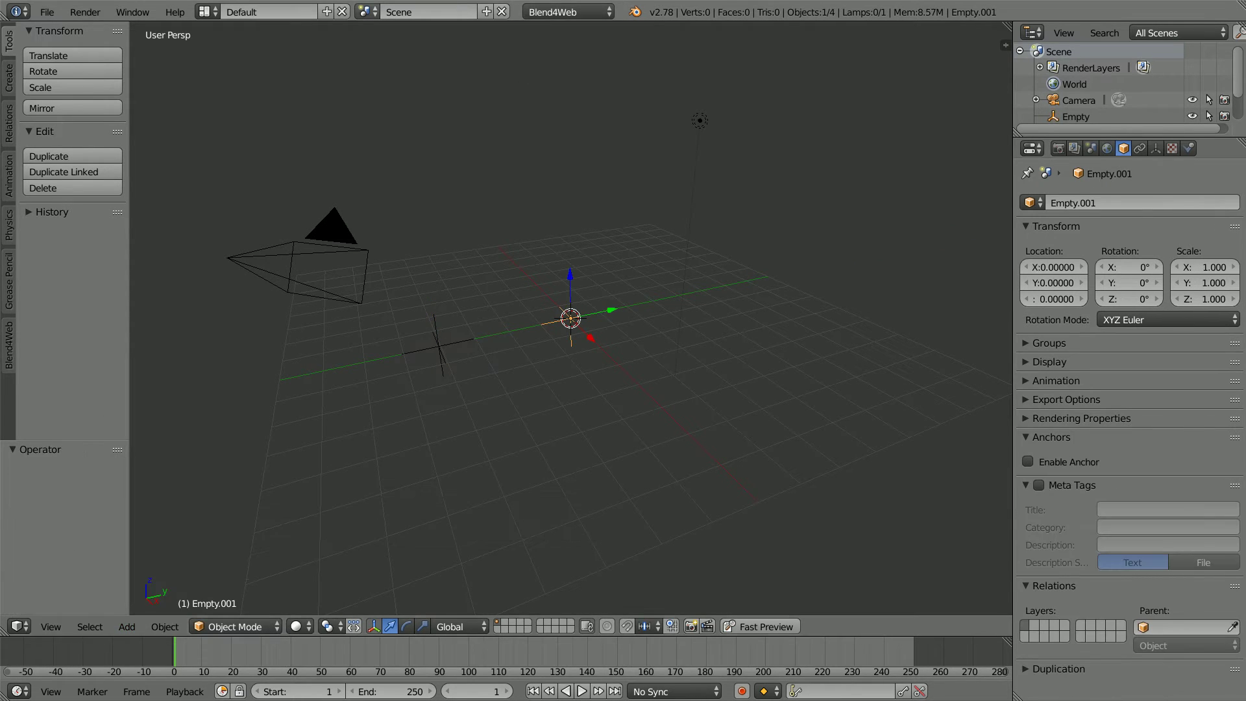
Enable the second empty's anchor and meta tags, giving it the title "2nd anchor"
left_click(1028, 461)
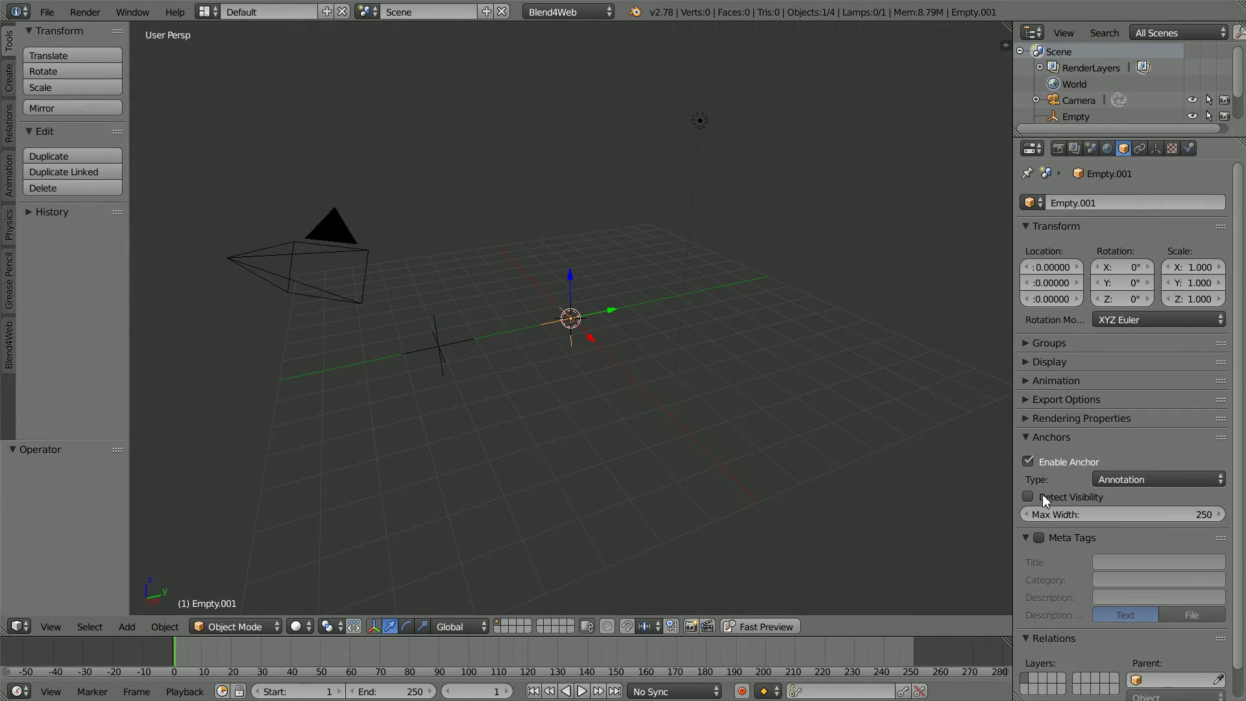
left_click(1039, 537)
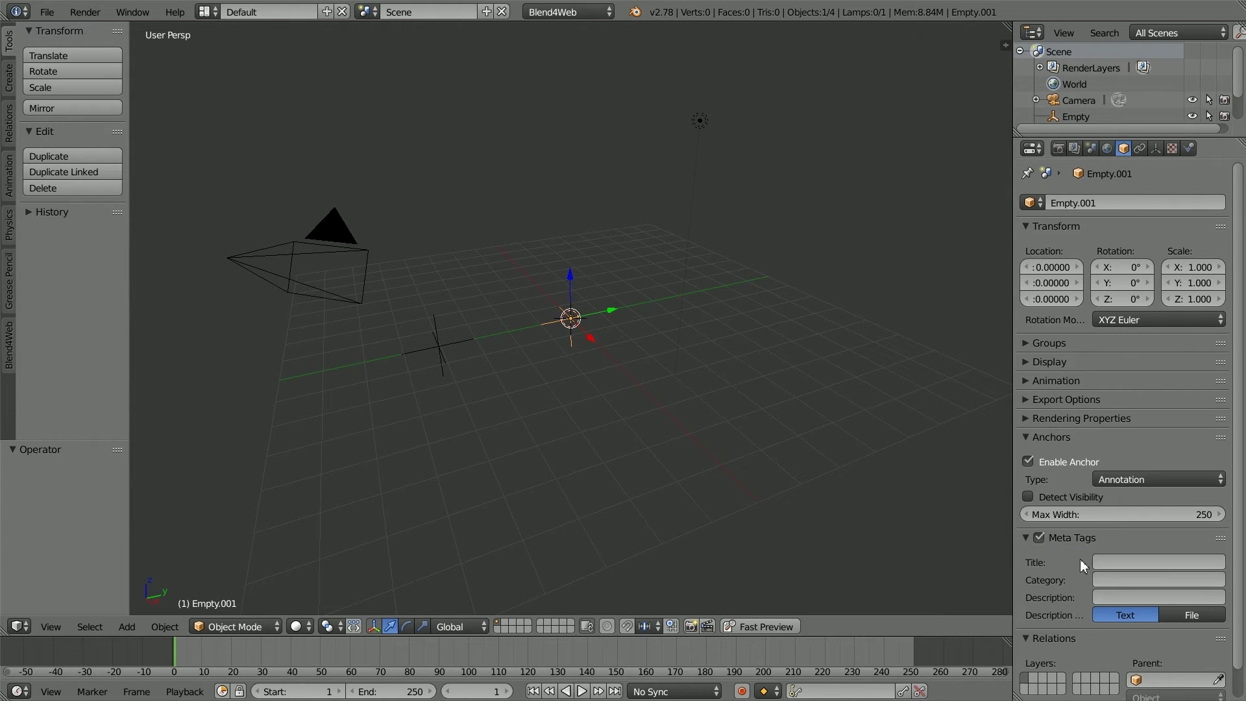
left_click(1100, 561)
key("Return")
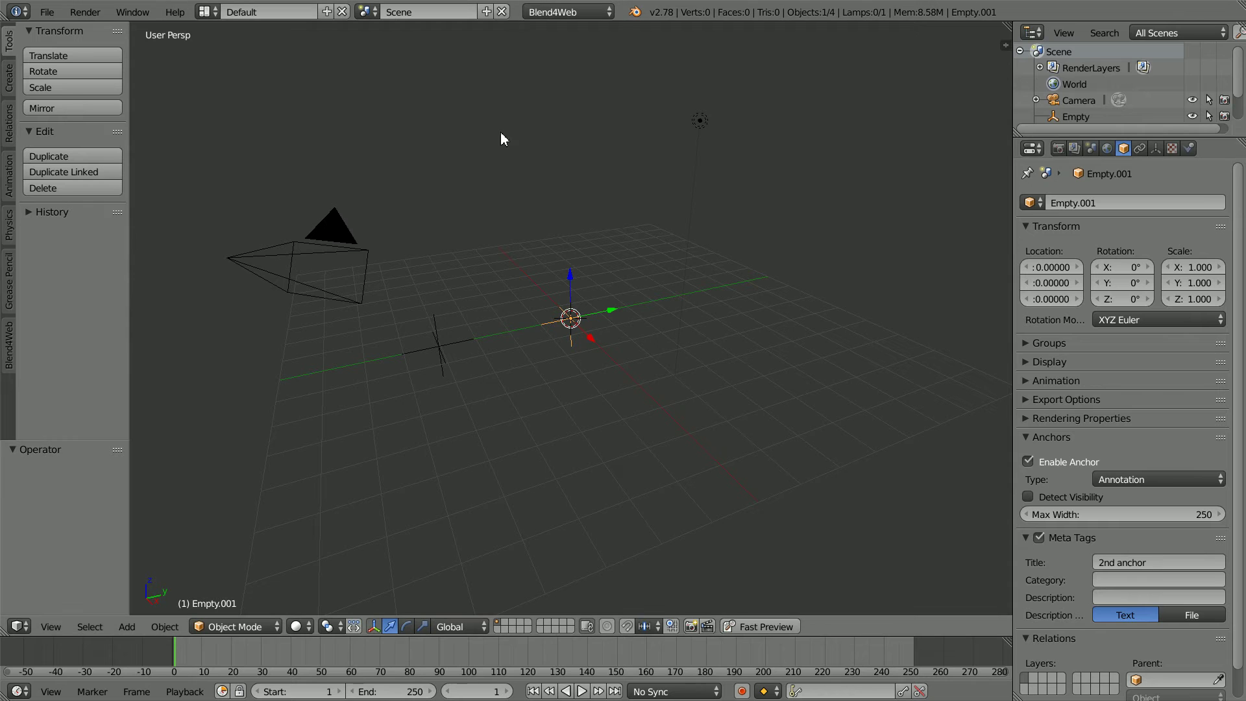
Move the second empty about 3.98 along Y and add a Monkey mesh at the origin
left_click_drag(618, 305, 725, 287)
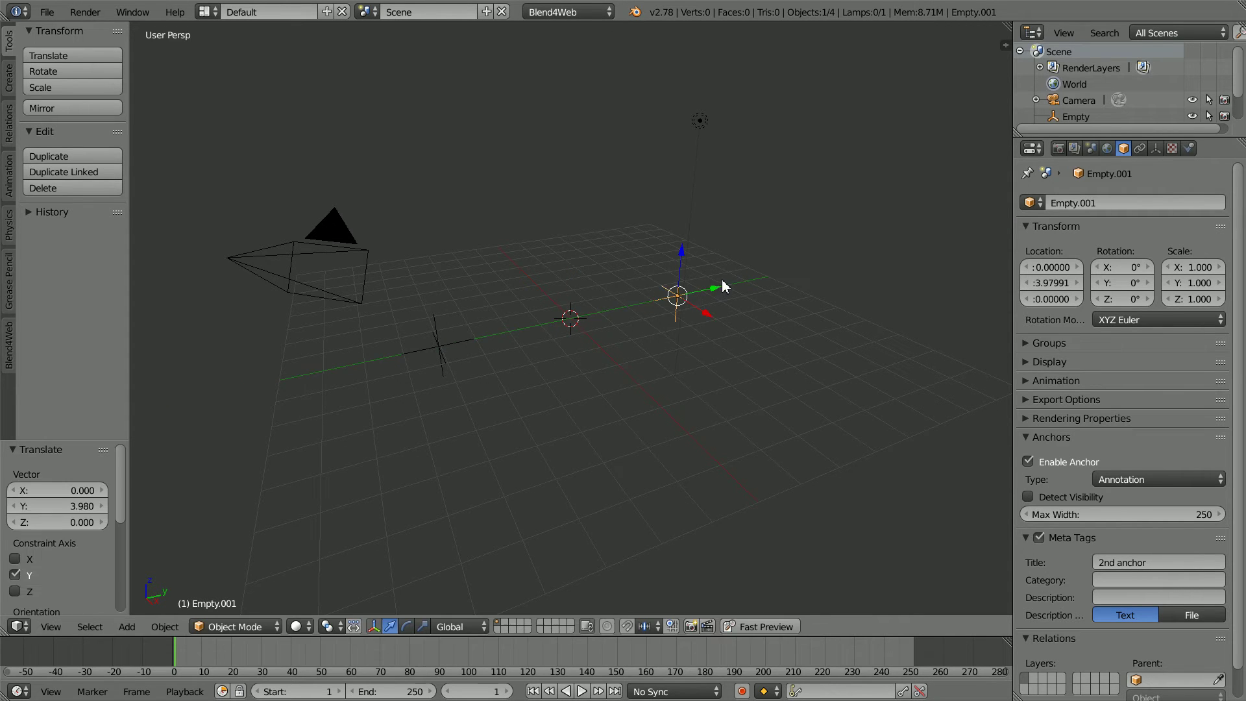
left_click(135, 624)
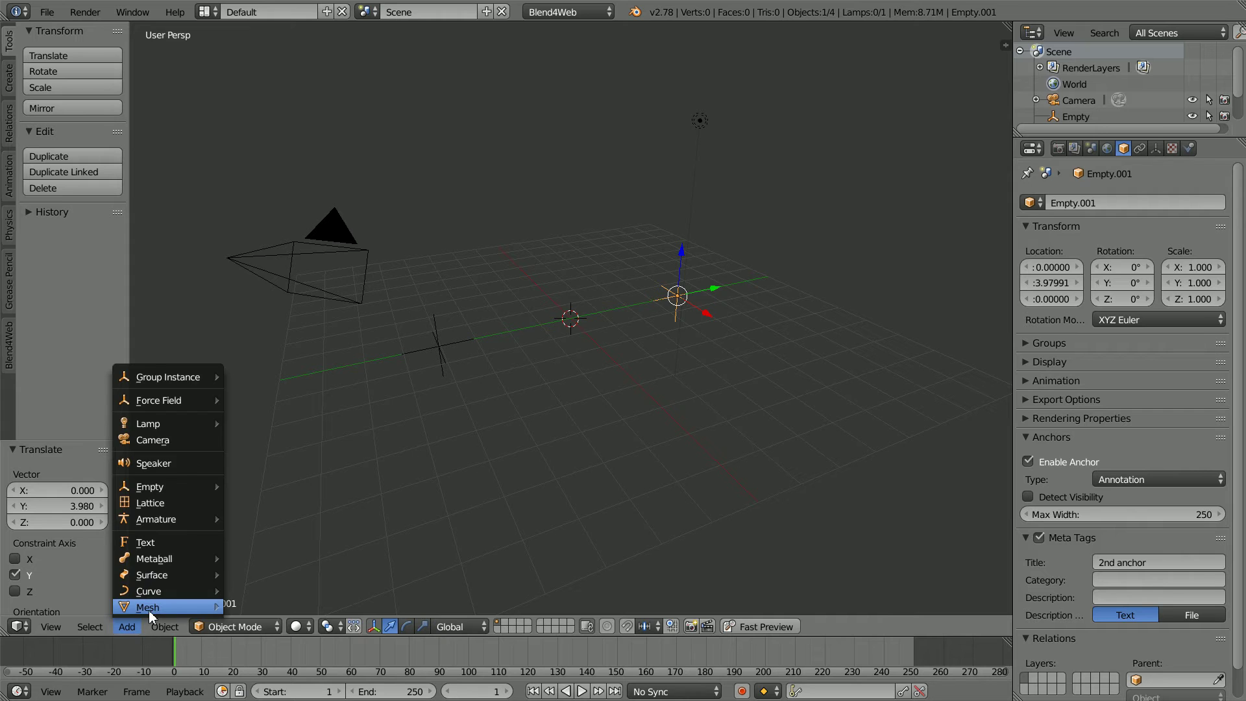
mouse_move(150, 610)
left_click(303, 614)
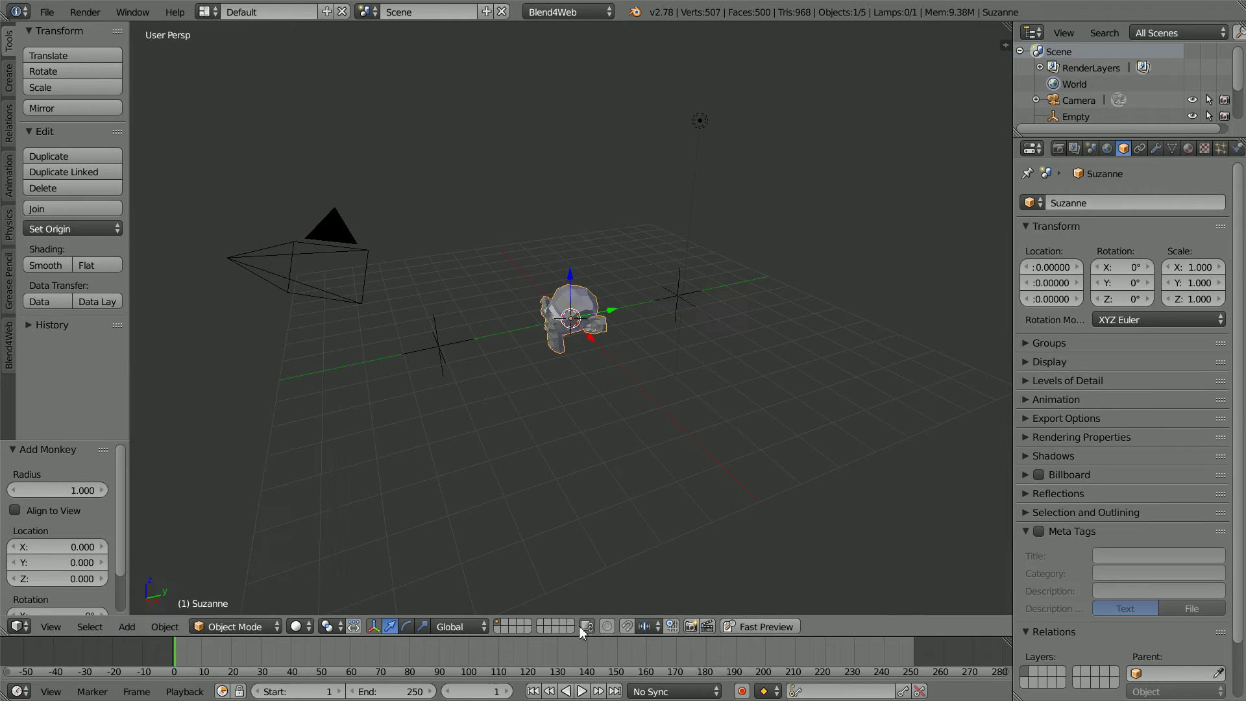
Run a fast preview of the scene in the browser and examine both annotations around the monkey head from different angles
left_click(766, 626)
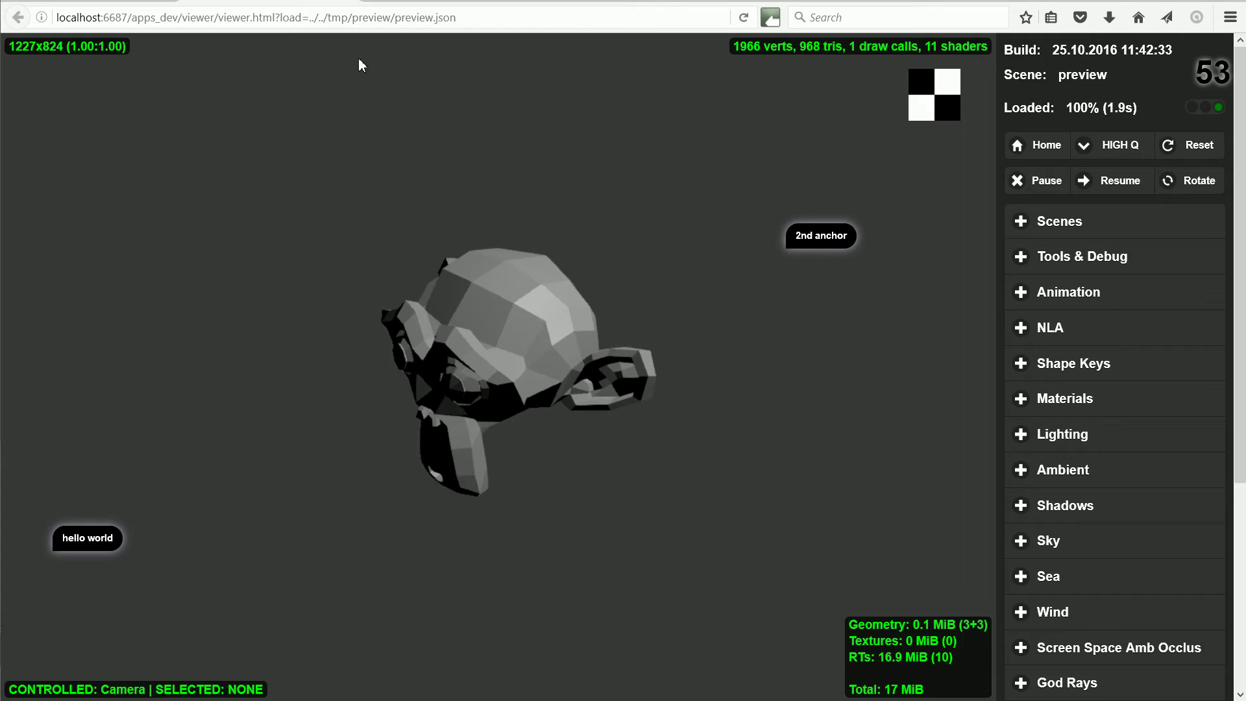
left_click_drag(224, 329, 60, 265)
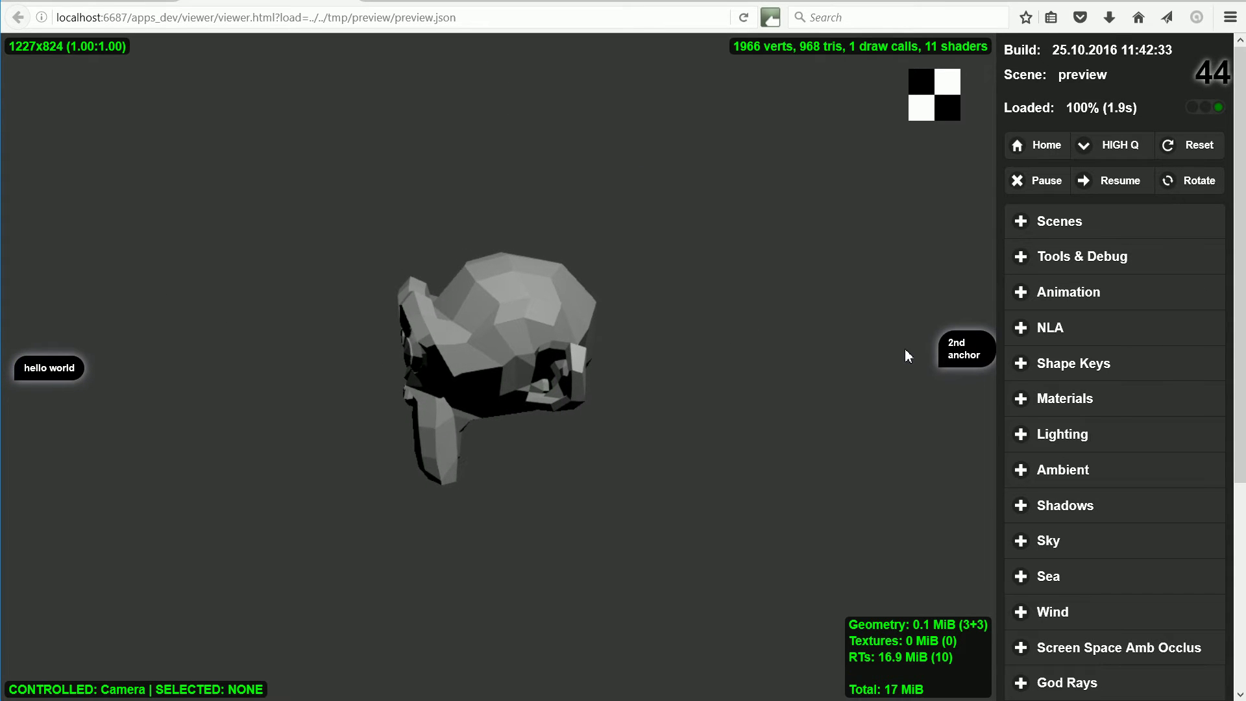
left_click_drag(844, 358, 382, 290)
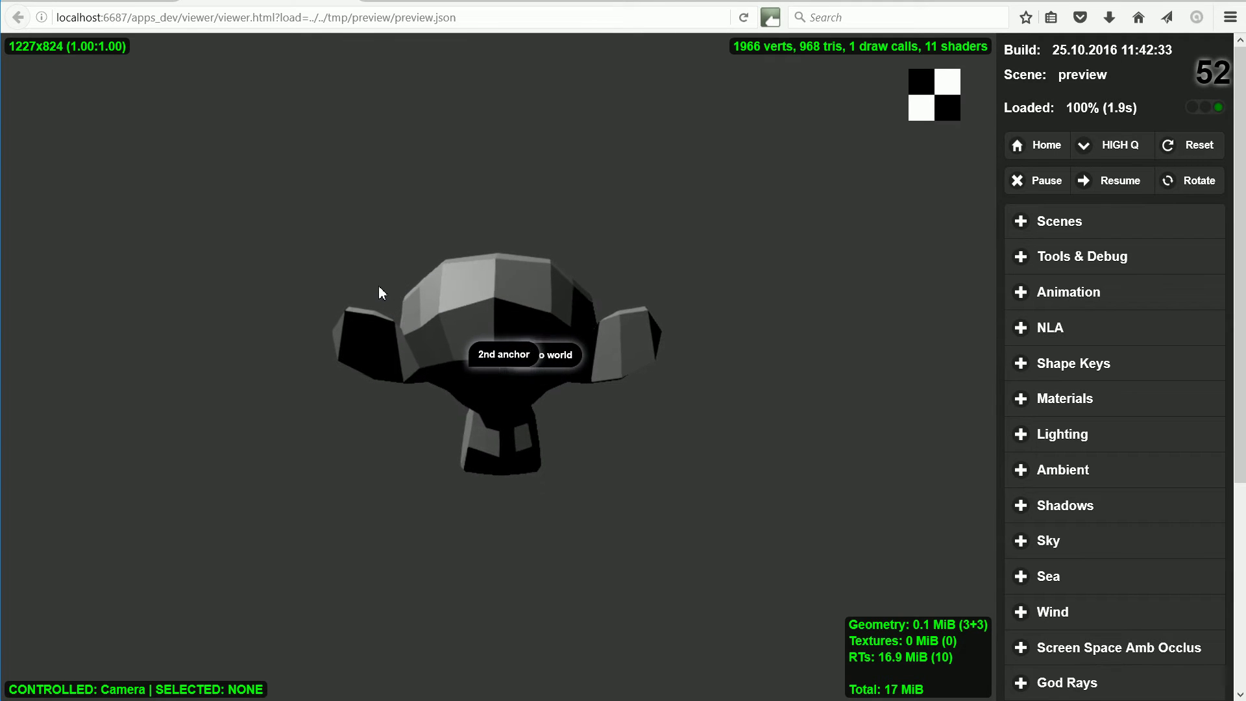
Delete the Monkey mesh from the scene in Blender
left_click_drag(276, 321, 615, 380)
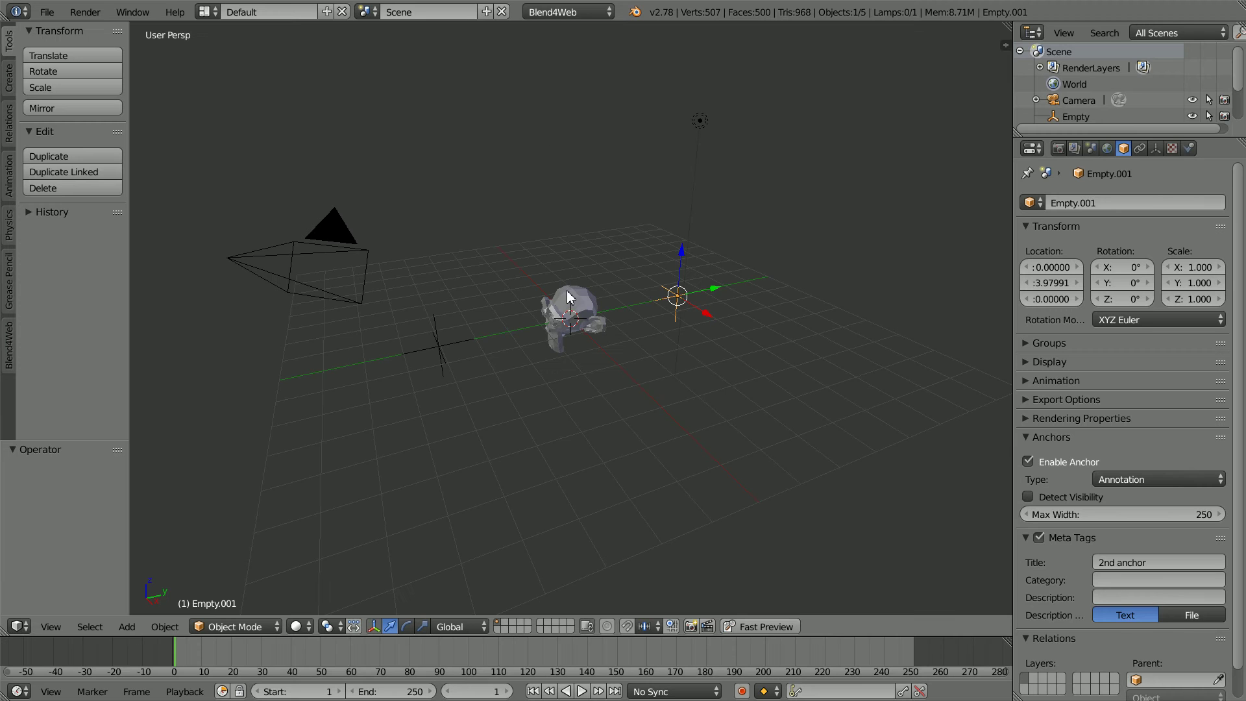
right_click(571, 300)
key("x")
left_click(499, 309)
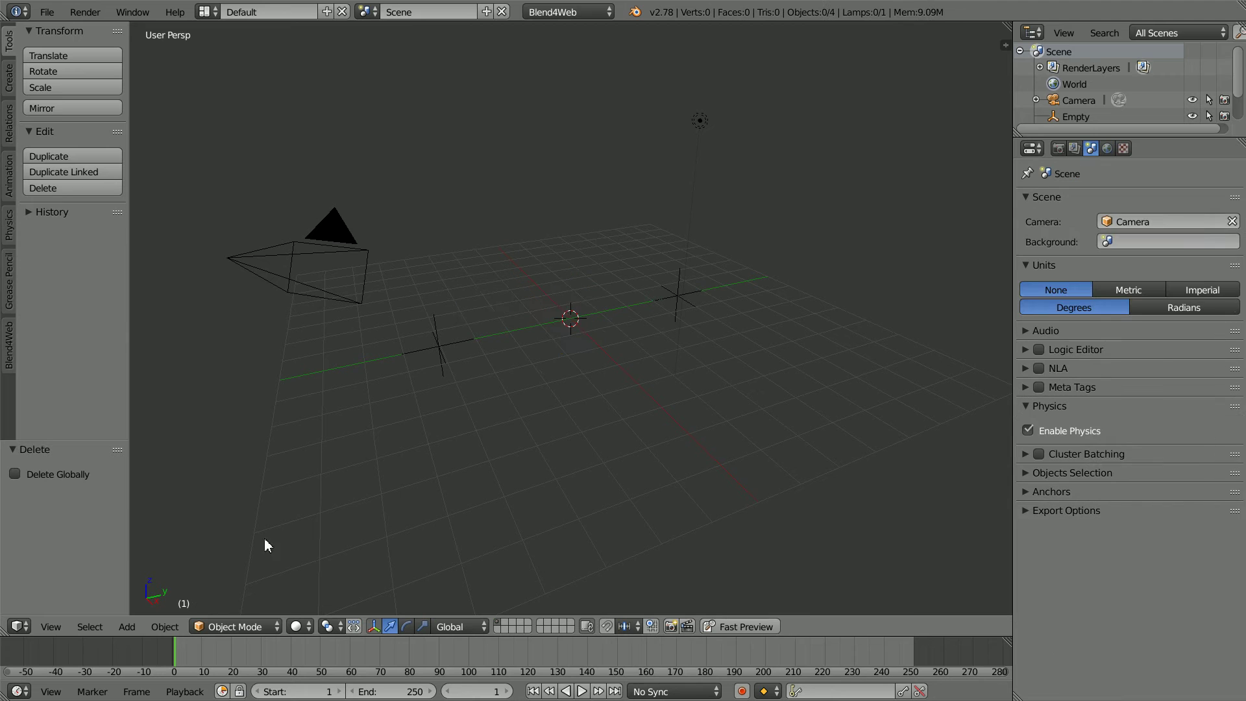
Add a Cylinder mesh and set its Y location to 3
left_click(129, 627)
mouse_move(149, 607)
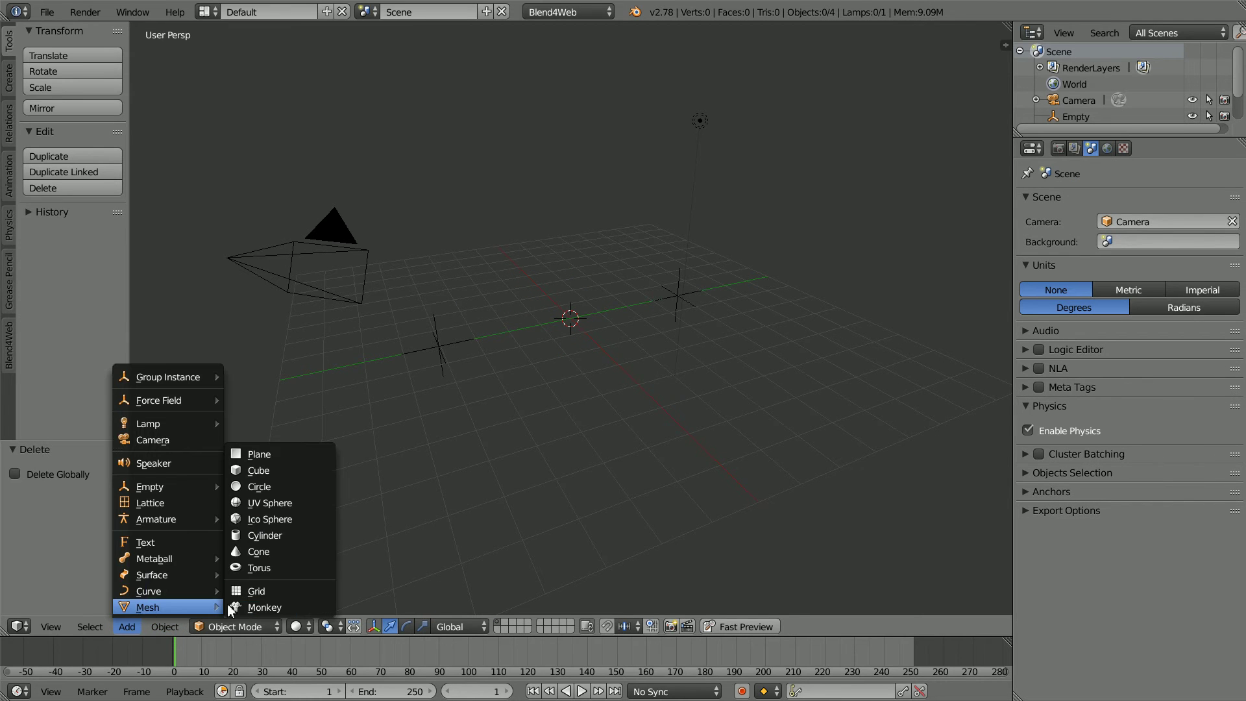
left_click(317, 536)
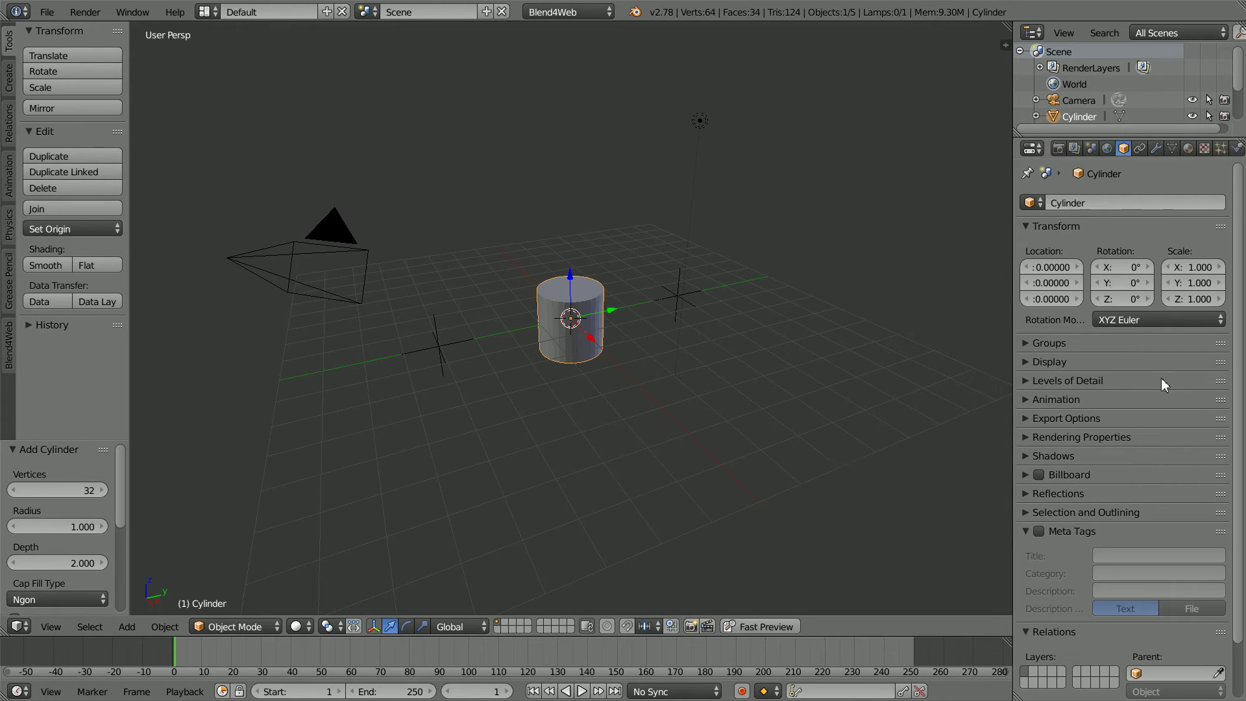
left_click(1050, 280)
type("3")
key("Return")
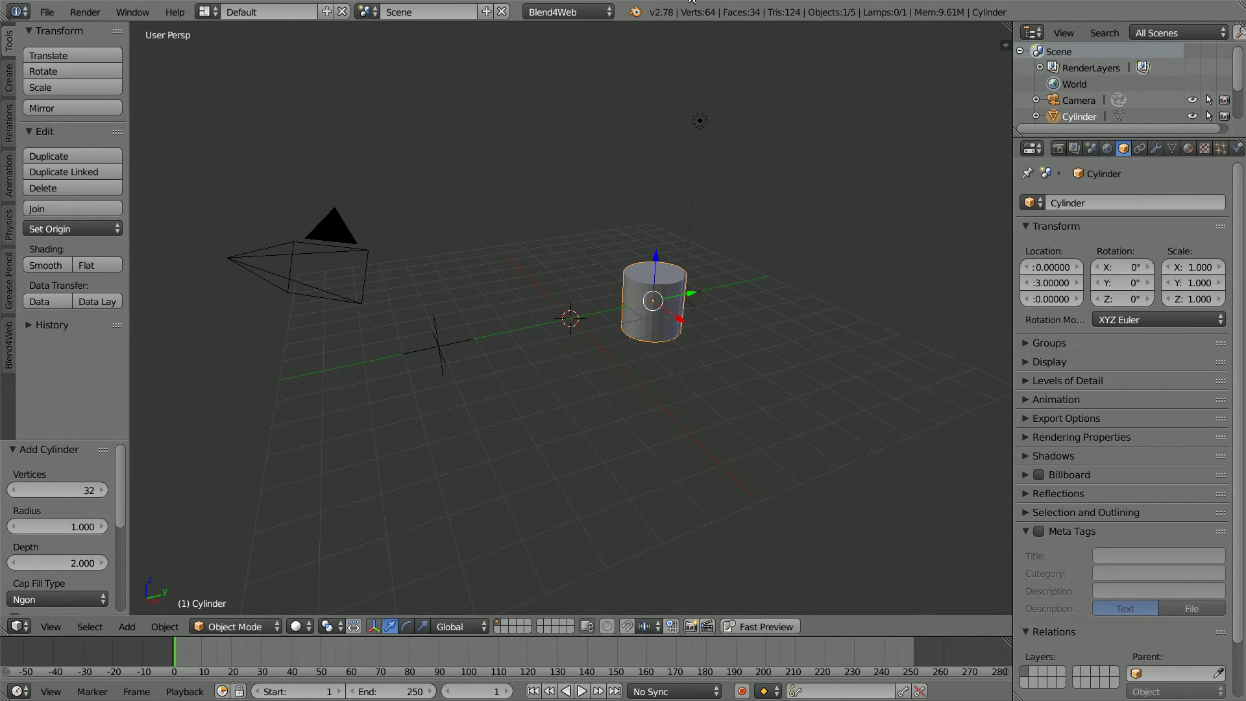
Place the "2nd anchor" empty on top of the cylinder by setting its Z location to 1 and its Y location to 3
right_click(440, 340)
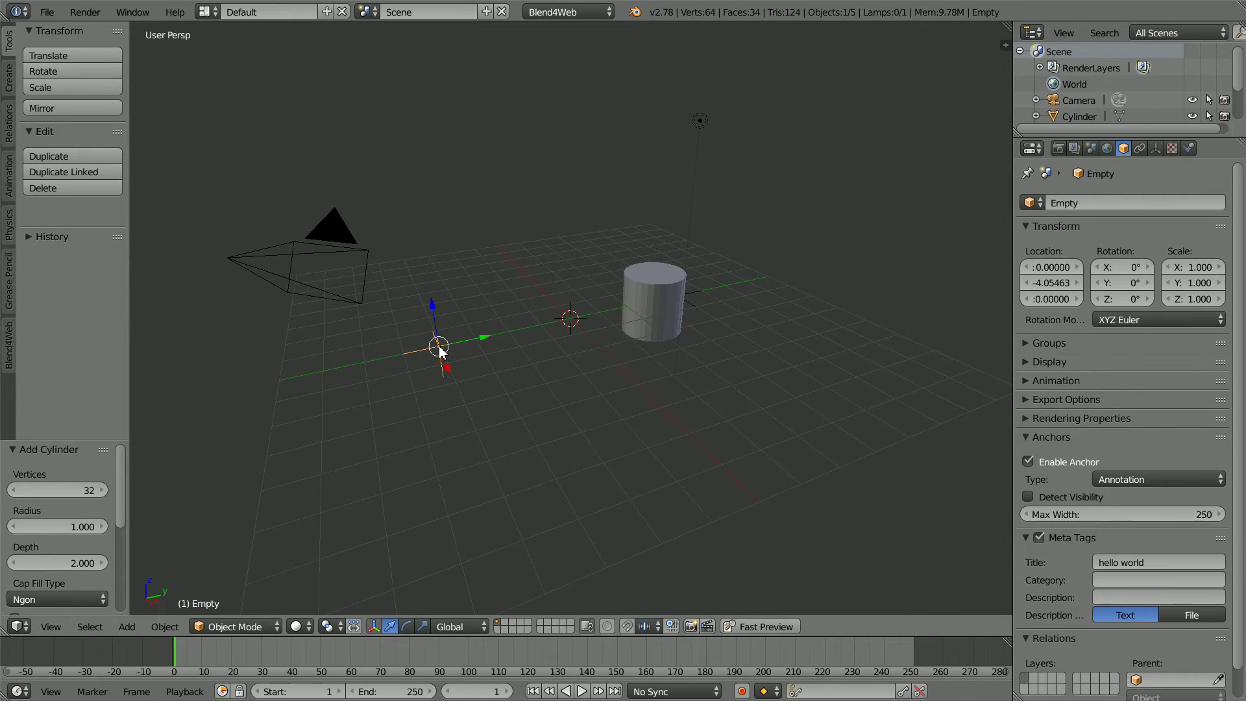
right_click(695, 296)
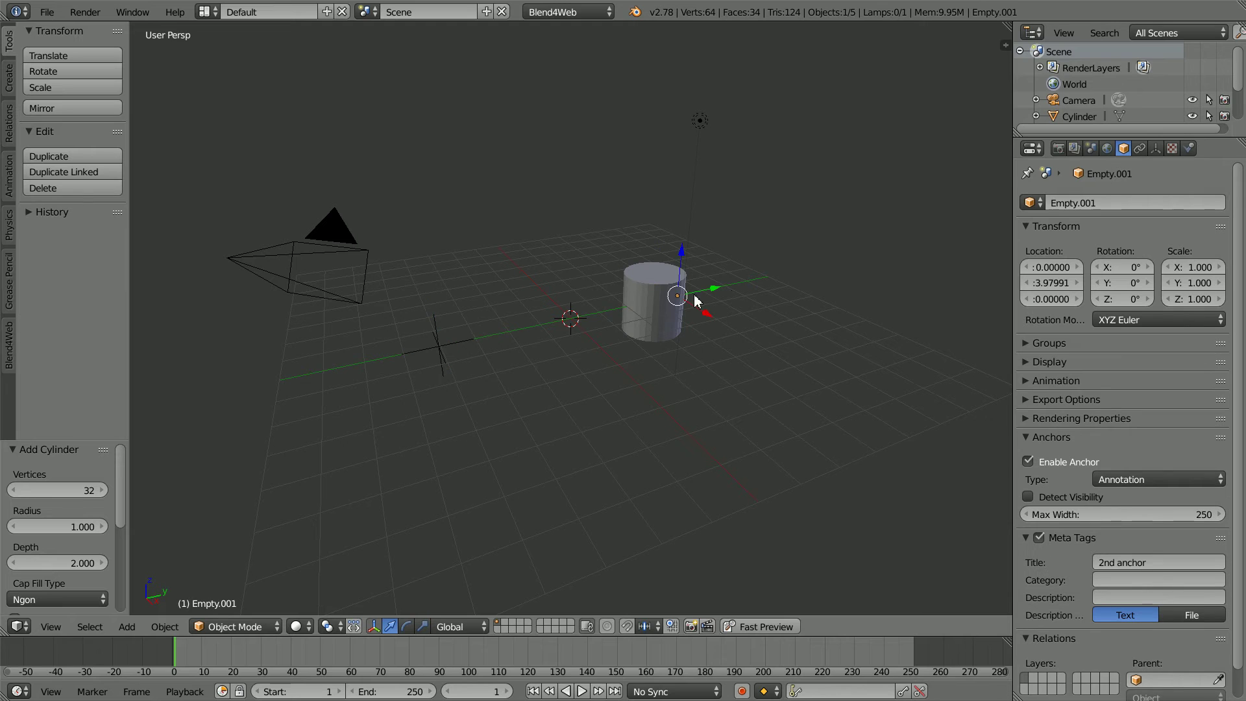
left_click(1045, 298)
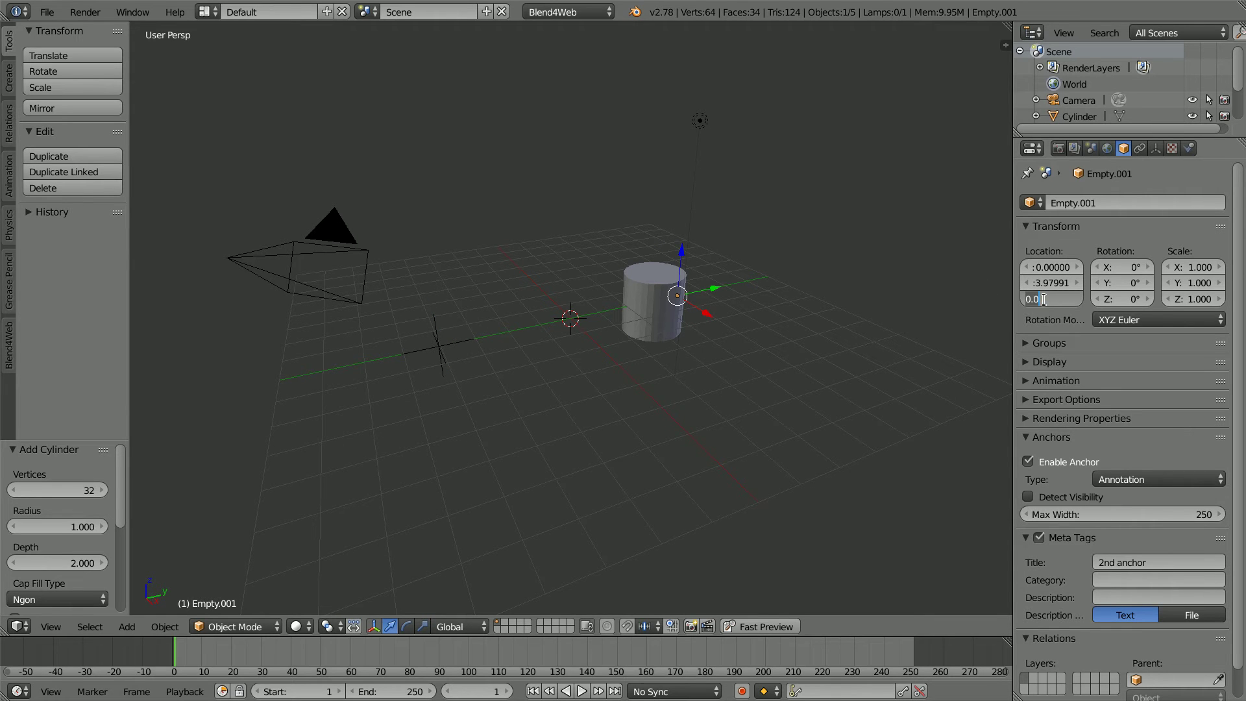
type("1")
key("Return")
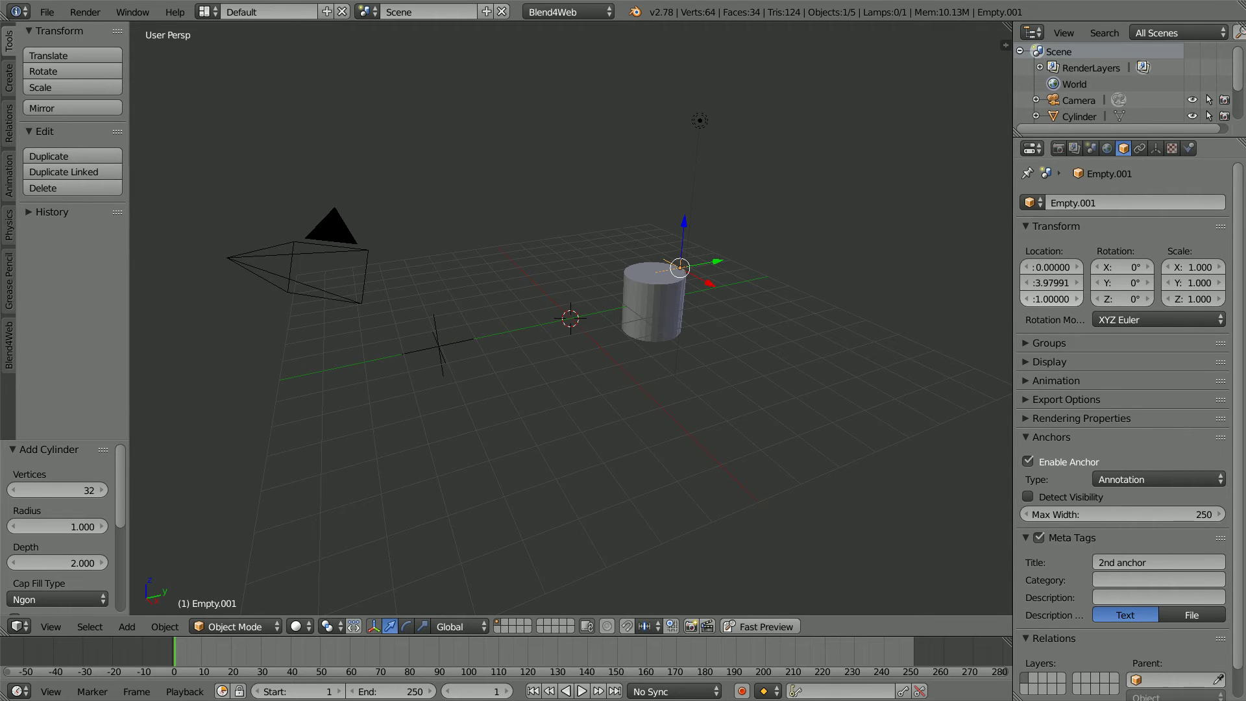
left_click(1038, 283)
type("3")
key("Return")
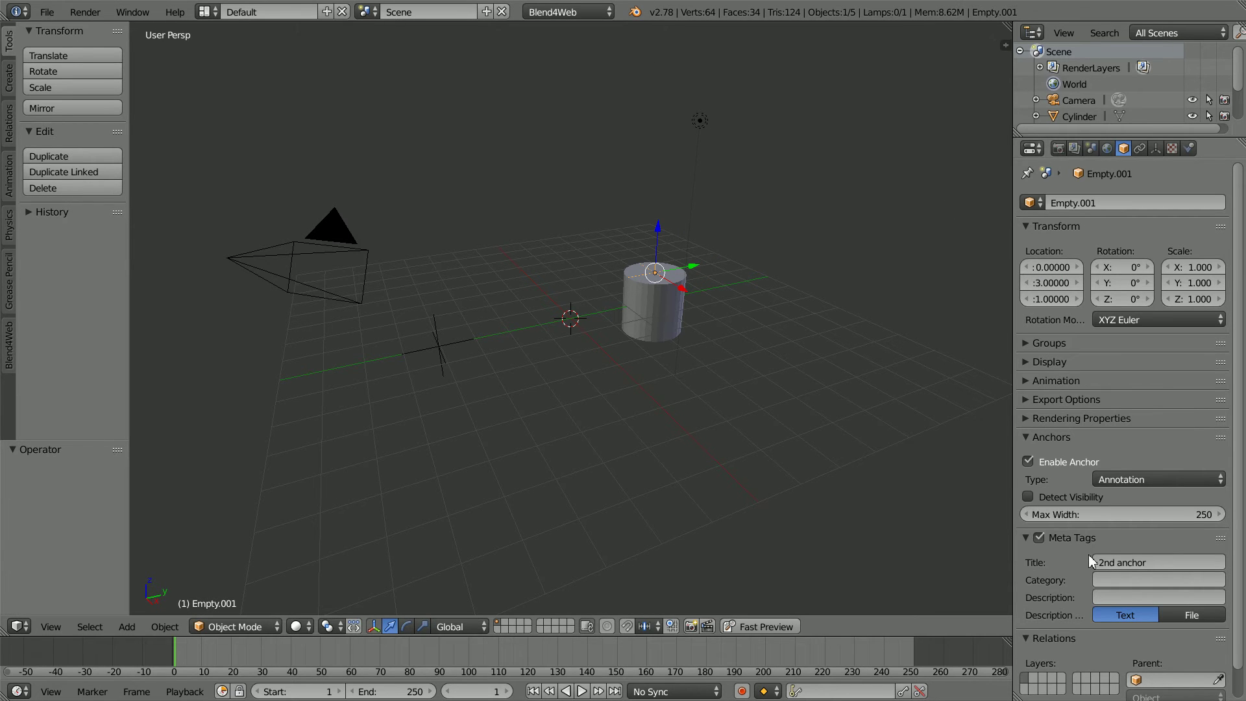
Change the second empty's meta tag title to "Cylinder"
left_click(1138, 562)
type("Cylinder")
key("Return")
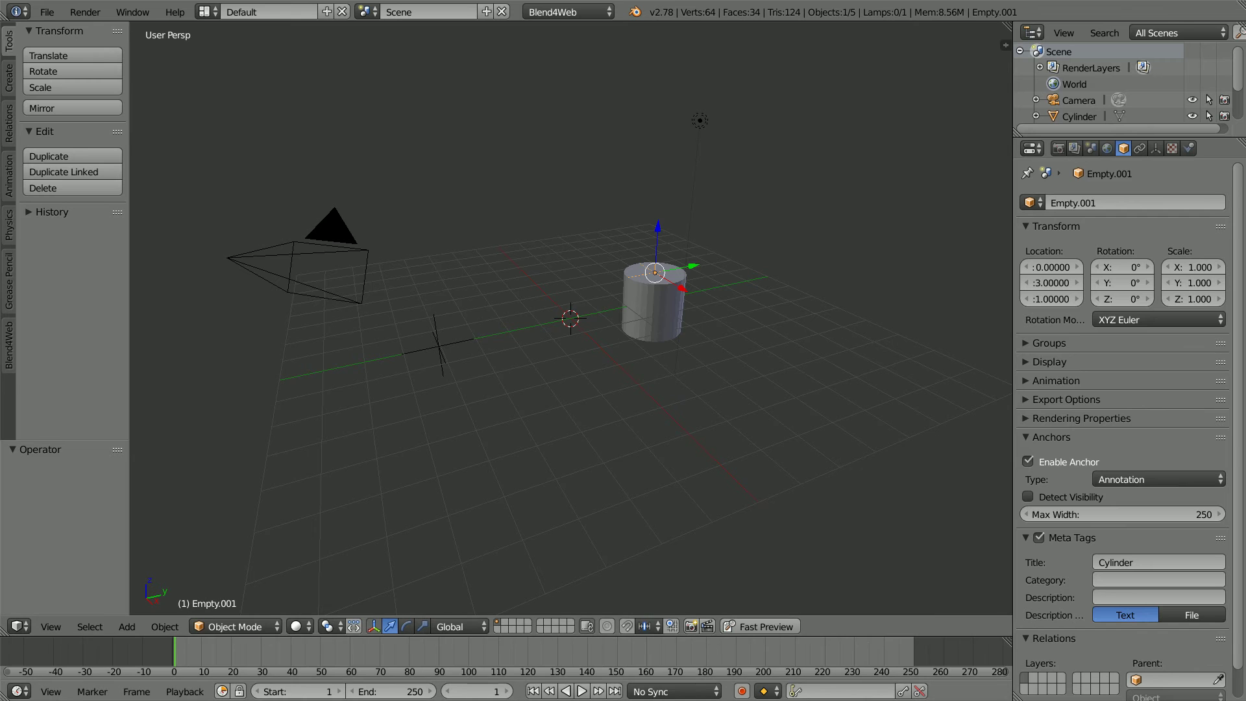
Try to paste the three-line cylinder shape, volume and surface area text from cylinderSphere.txt in Notepad into the second empty's description
key("alt+Tab")
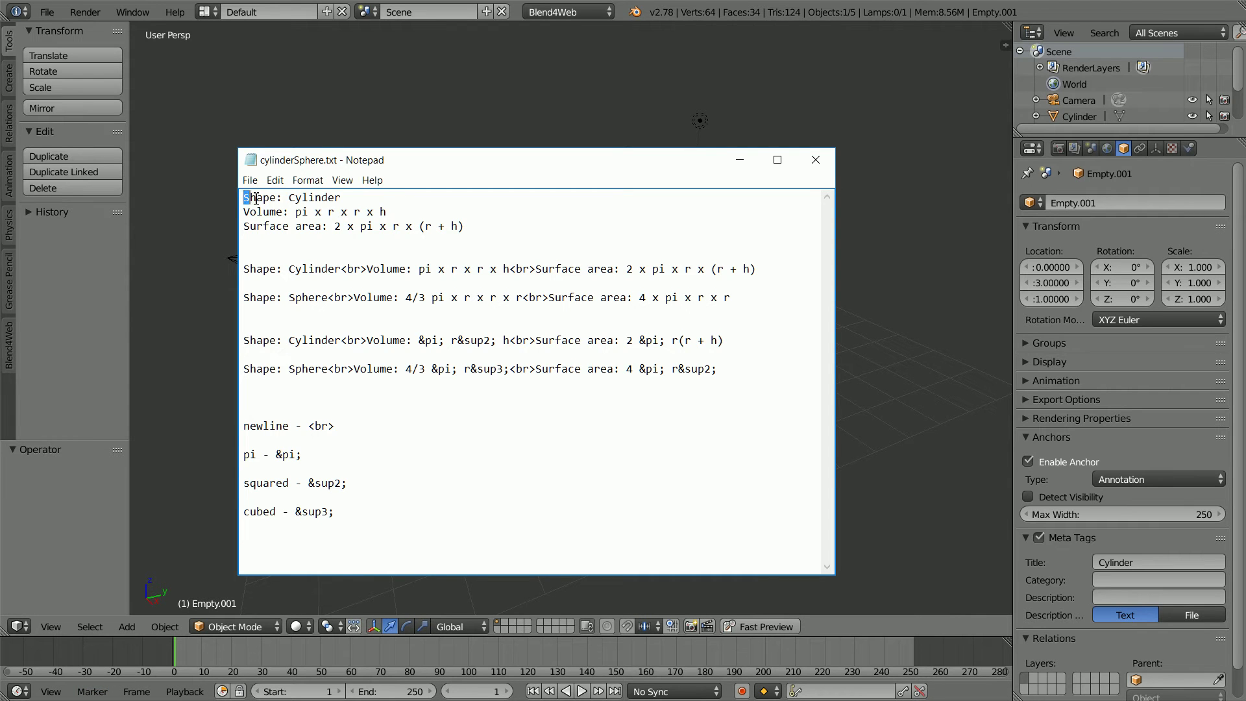
left_click_drag(256, 199, 465, 227)
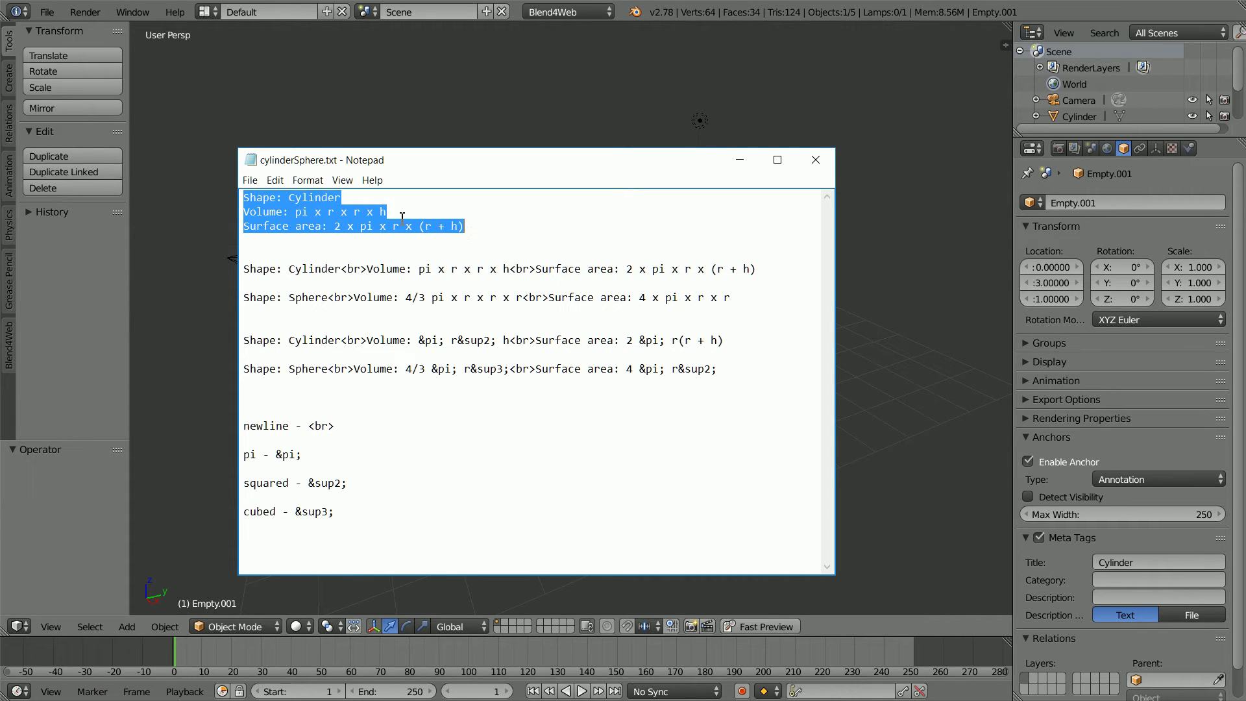
right_click(341, 212)
left_click(351, 263)
left_click(1100, 596)
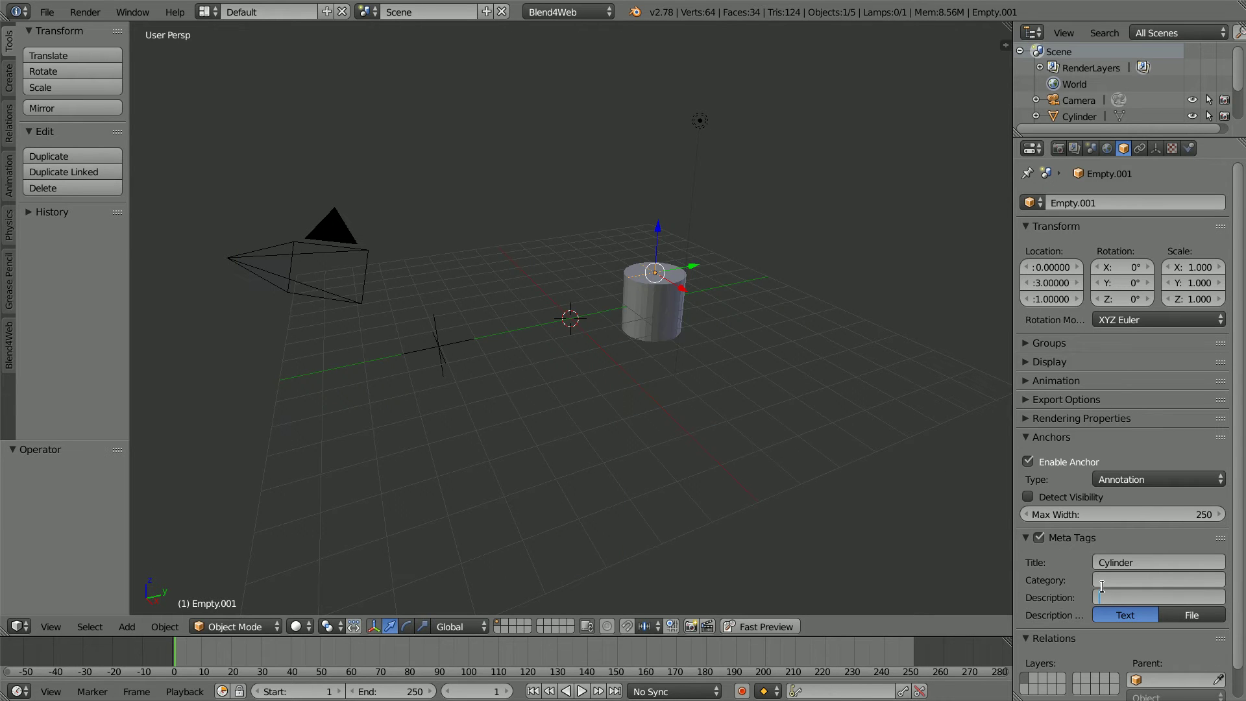
type("Shape: Cylinder")
Replace the description with the Notepad cylinder line using <br> tags and x-style formulas, and open the Cylinder annotation in the browser preview
key("alt+Tab")
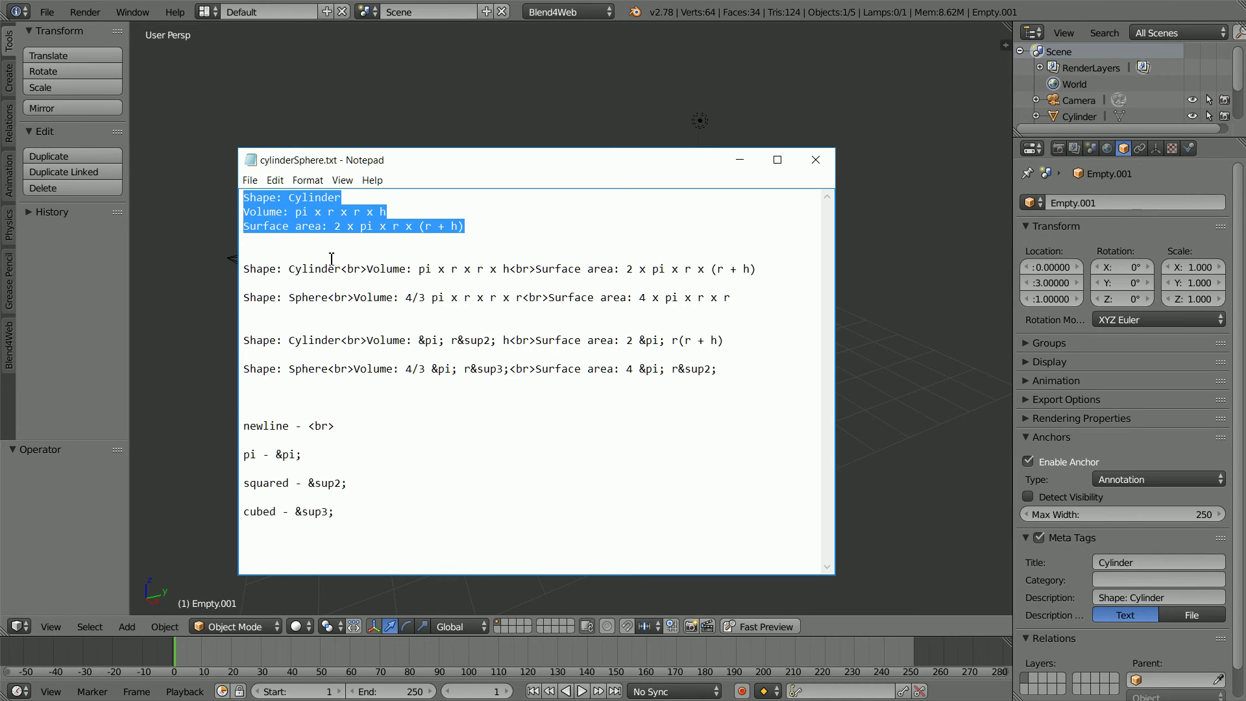
left_click_drag(341, 270, 357, 270)
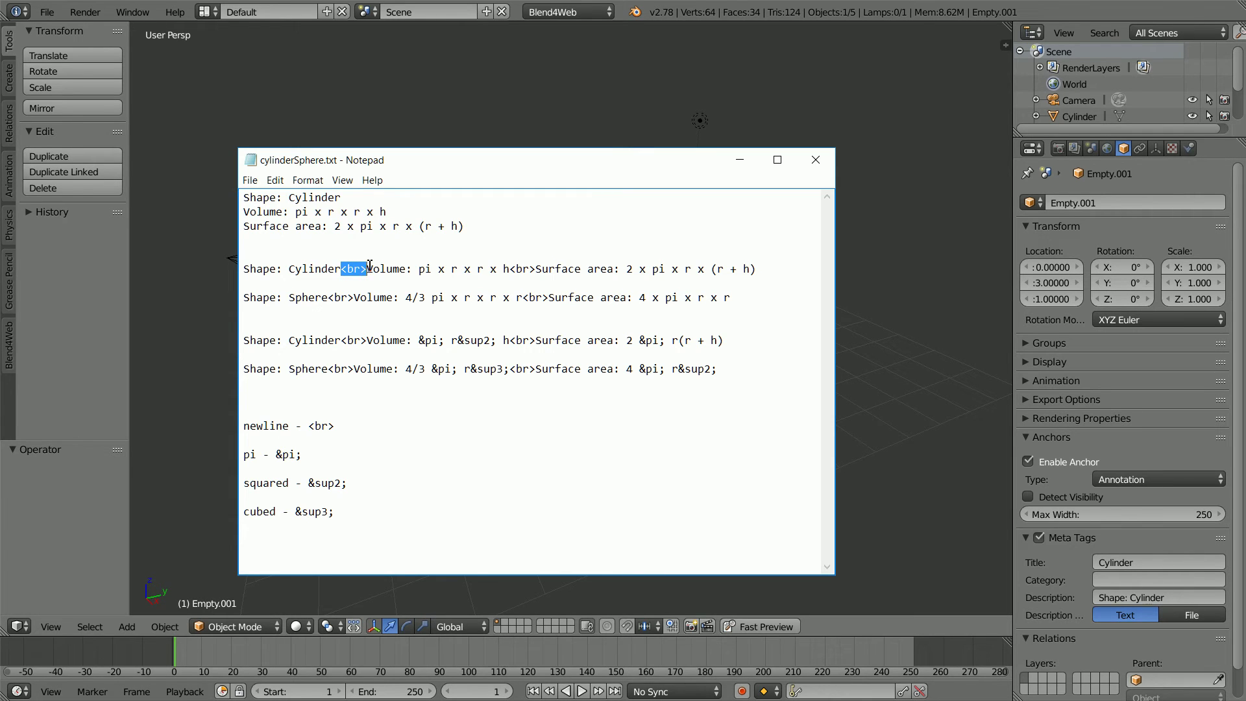
left_click_drag(509, 268, 533, 268)
left_click_drag(245, 273, 685, 288)
right_click(710, 273)
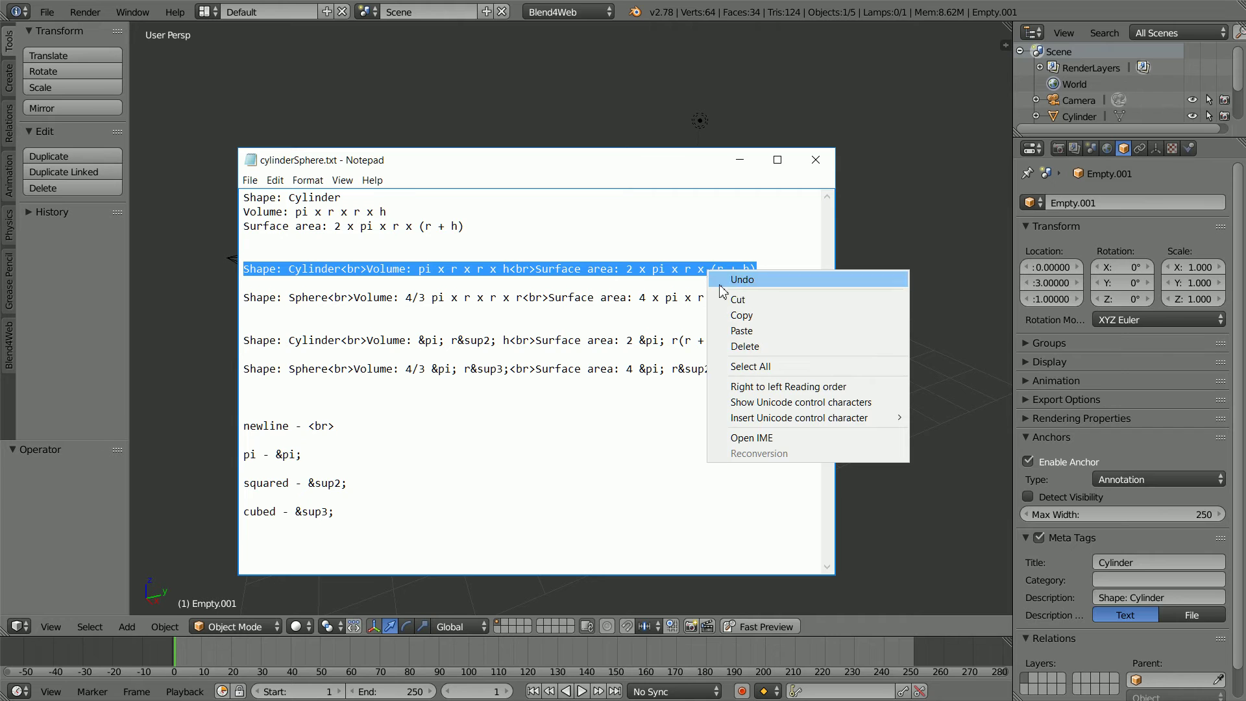
left_click(742, 316)
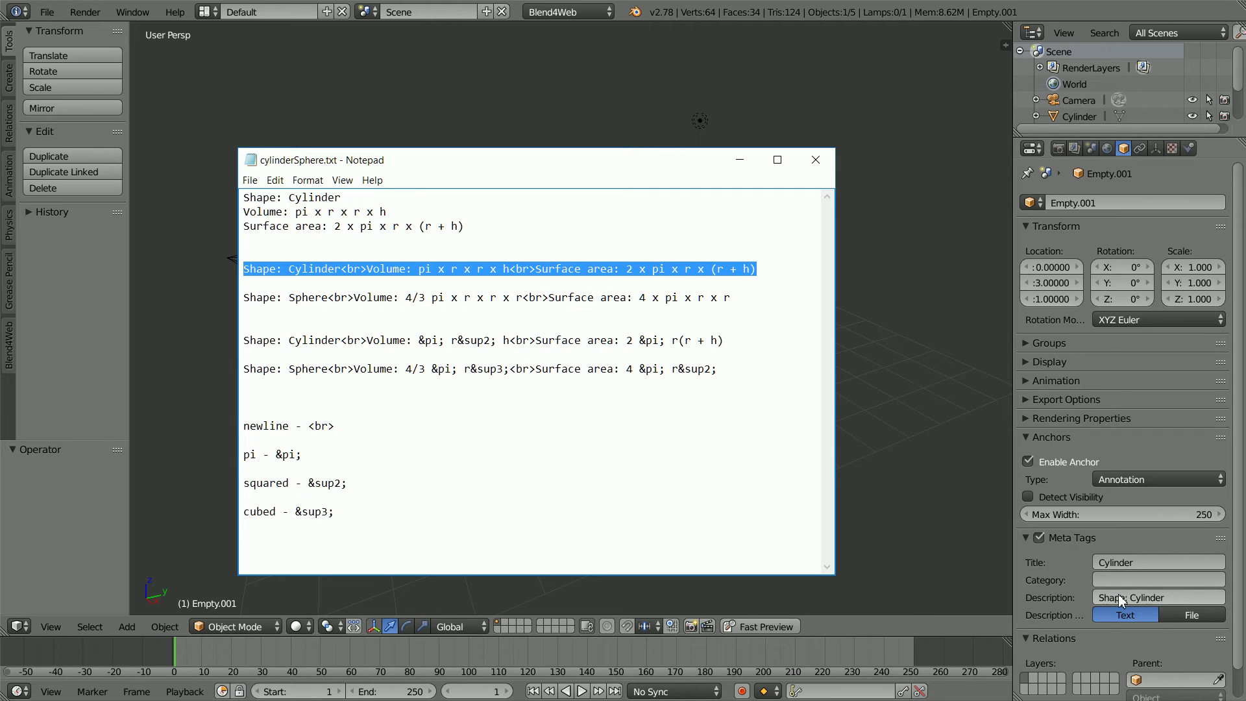
left_click(1148, 598)
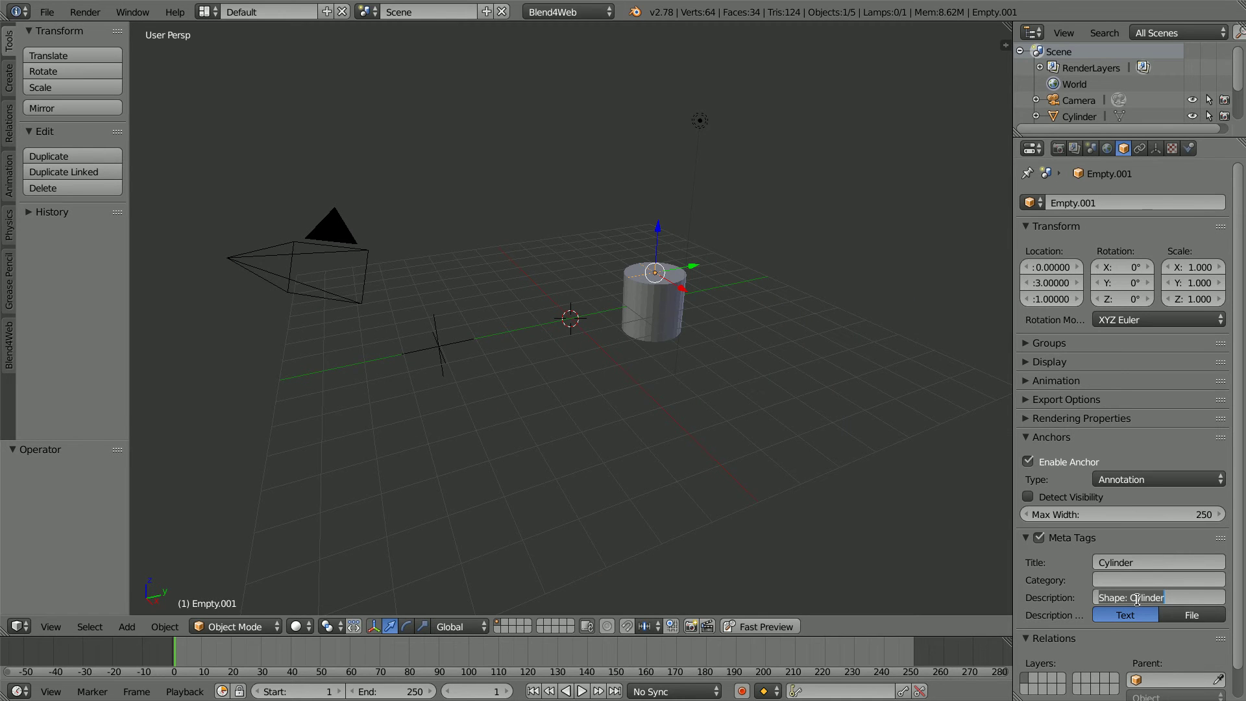
key("ctrl+v")
key("Return")
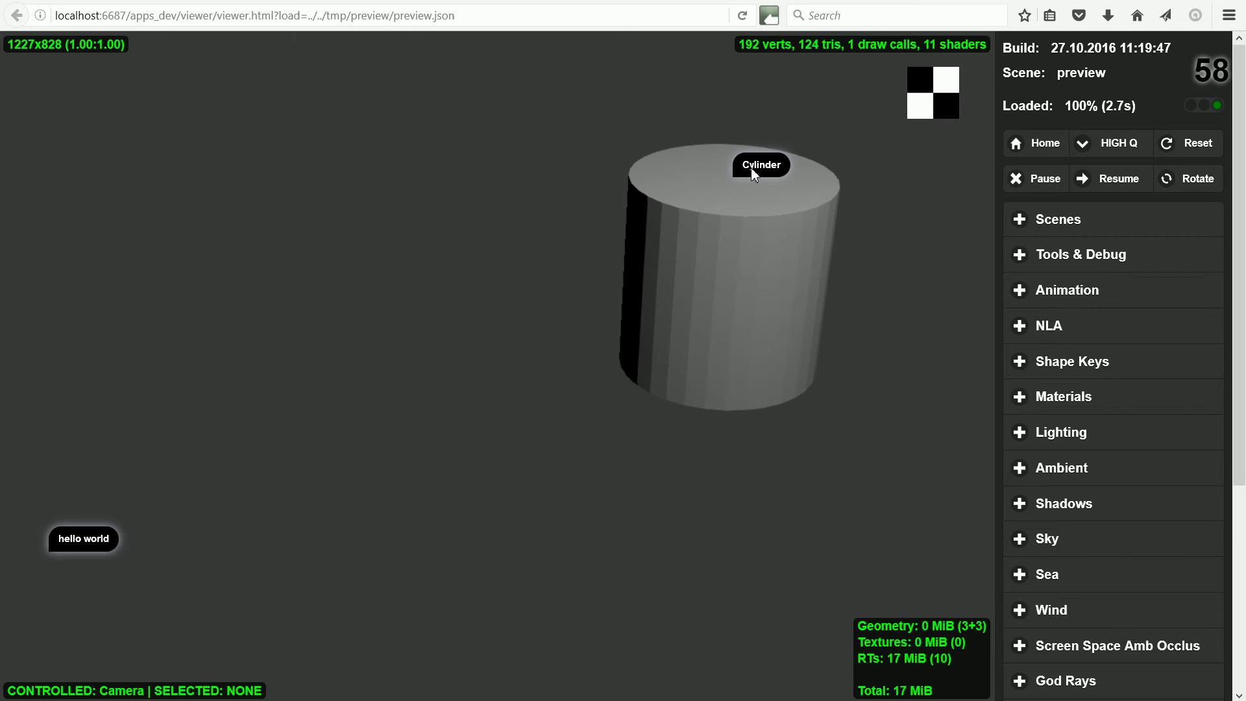
left_click(752, 170)
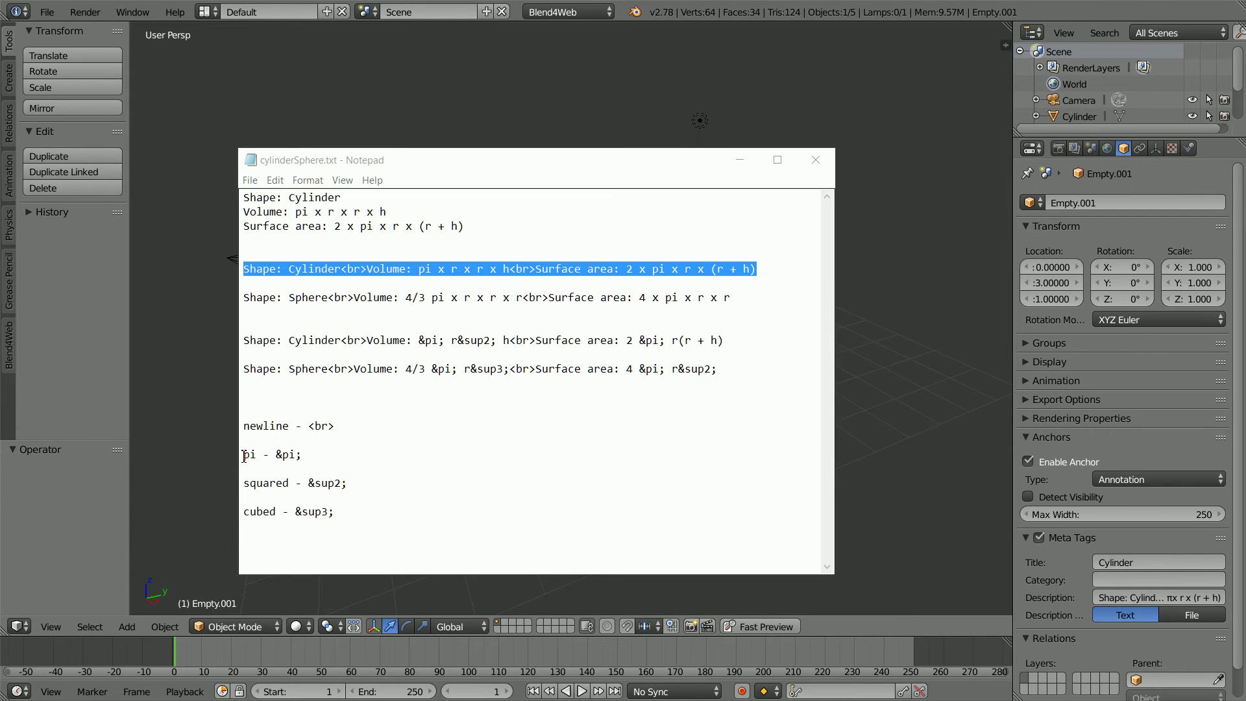
Examine the character codes for pi, squared and cubed in the Notepad file
left_click_drag(243, 455, 351, 524)
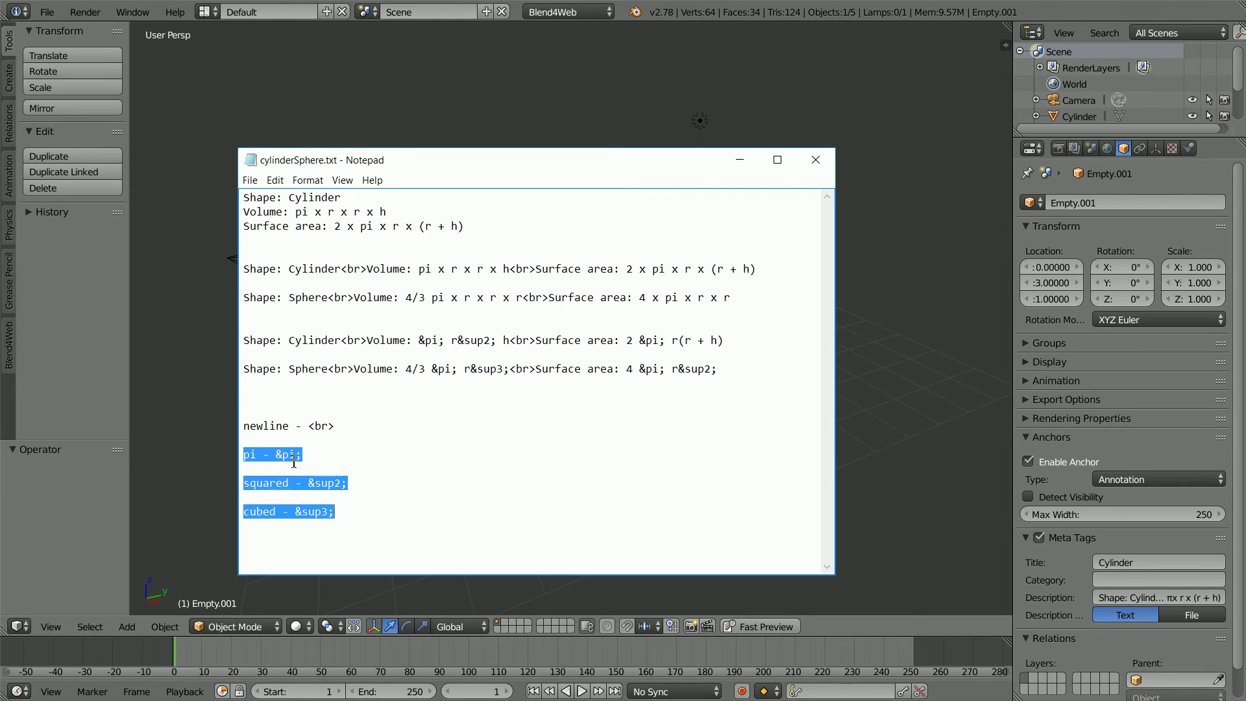
left_click_drag(277, 455, 345, 483)
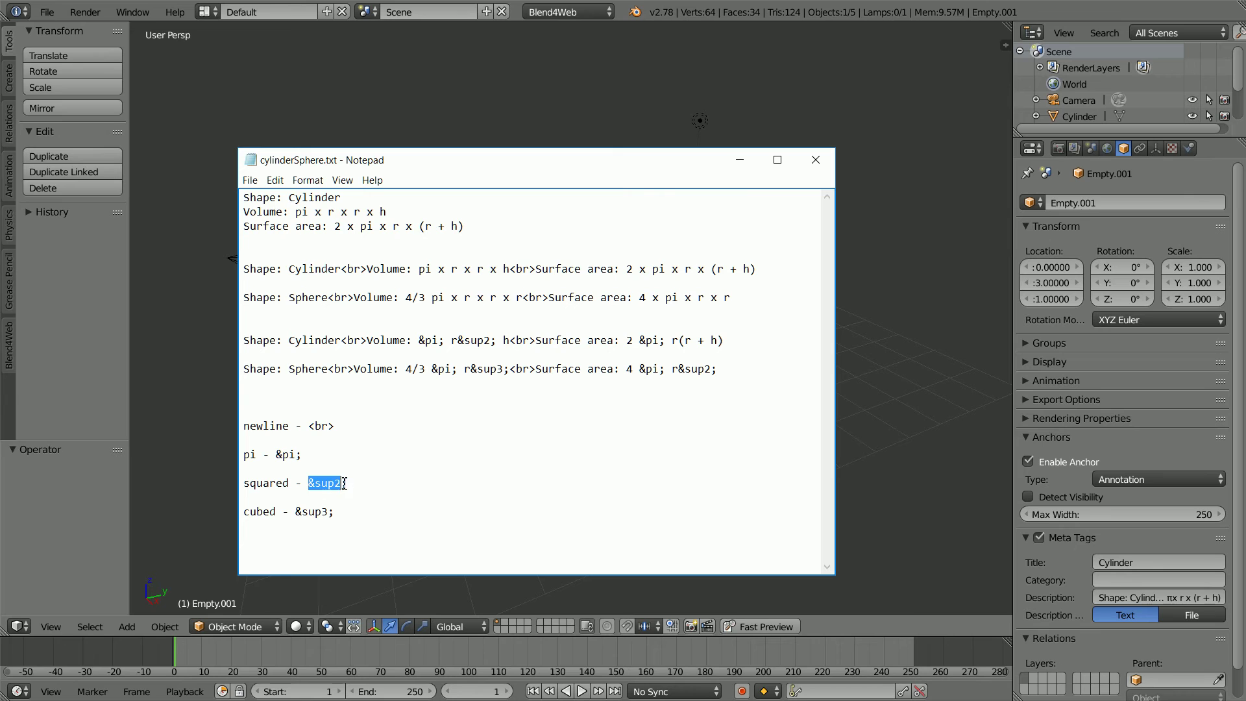
left_click(283, 457)
double_click(287, 455)
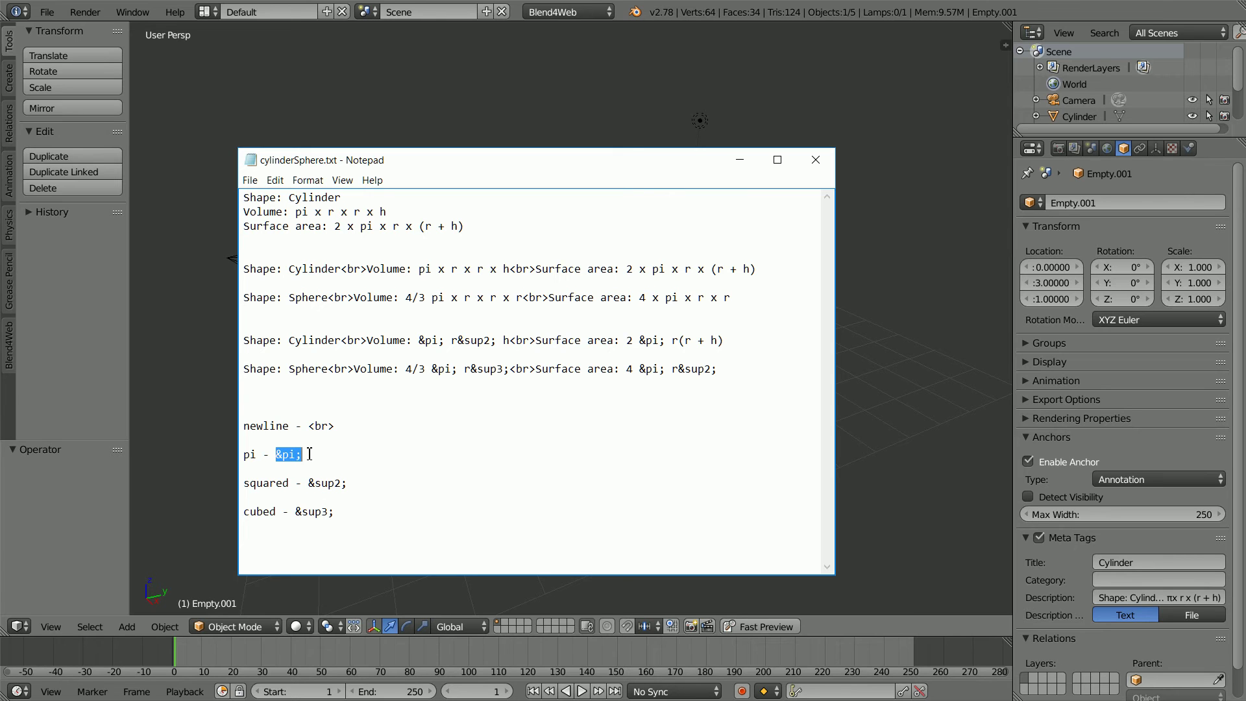
left_click_drag(310, 484, 359, 485)
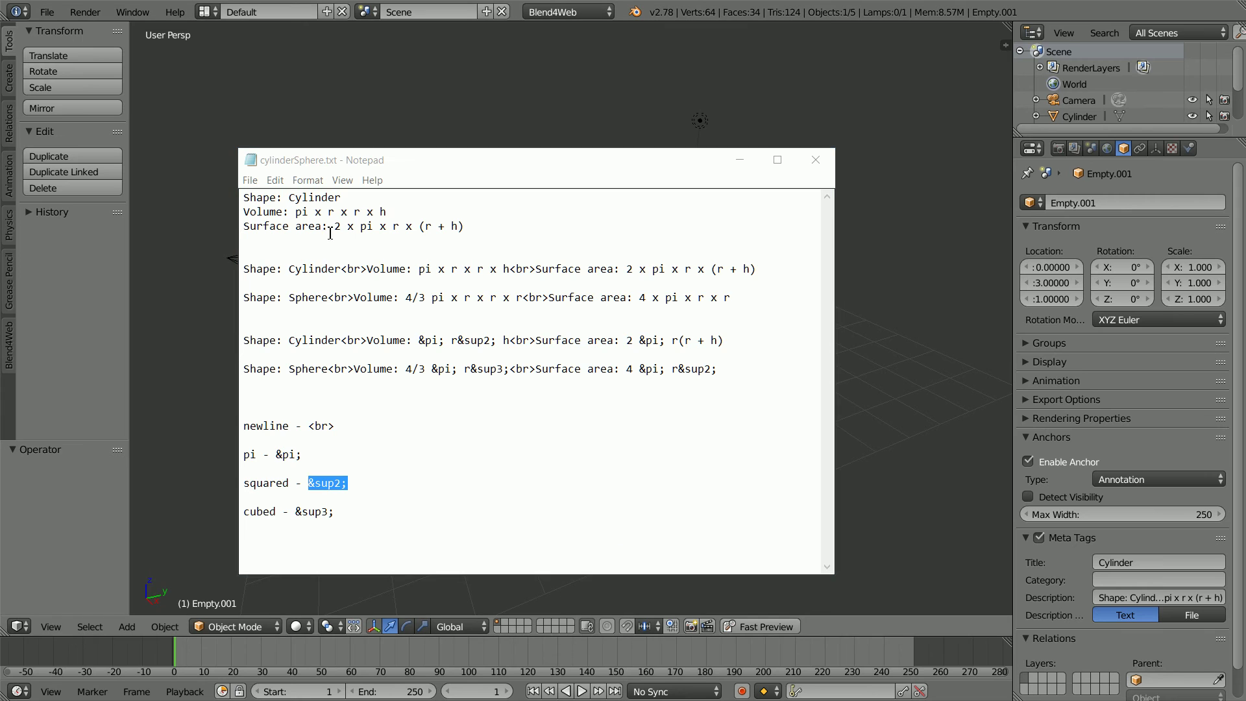
Replace the description with the Notepad cylinder line using &pi; and &sup2; codes, and open the Cylinder annotation in the browser preview
left_click_drag(245, 345, 252, 350)
right_click(289, 340)
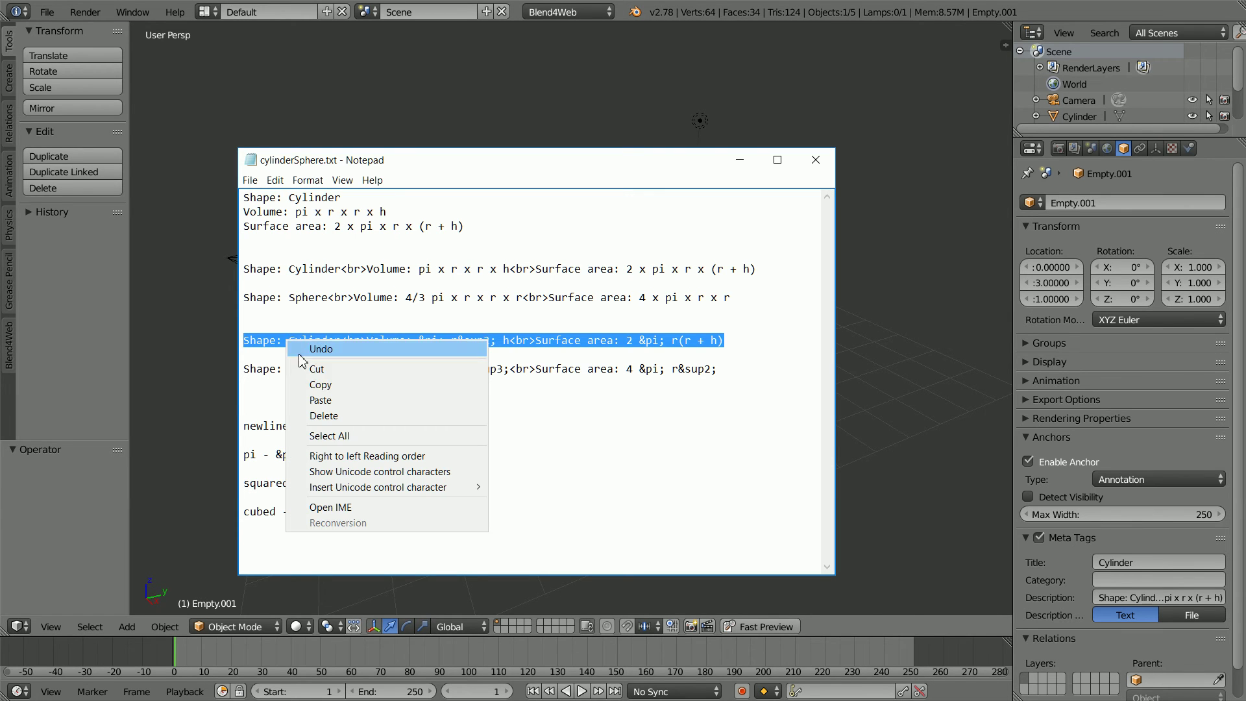
left_click(320, 385)
left_click(1127, 598)
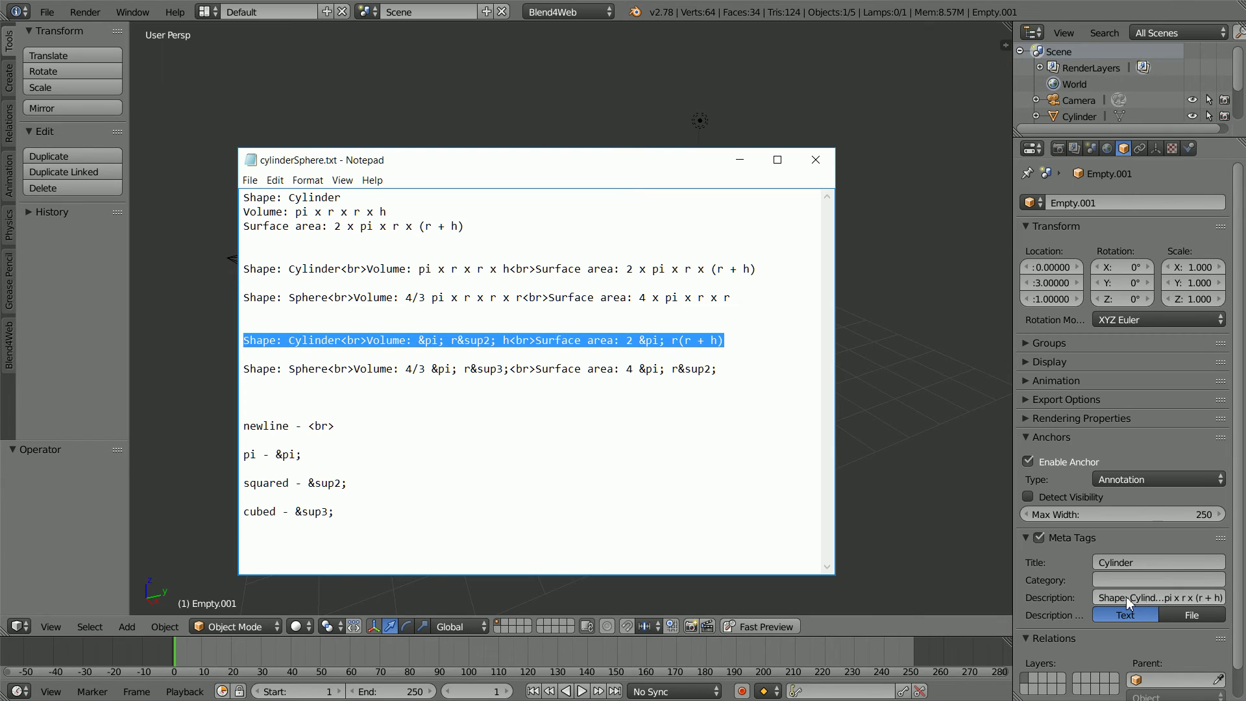
key("ctrl+v")
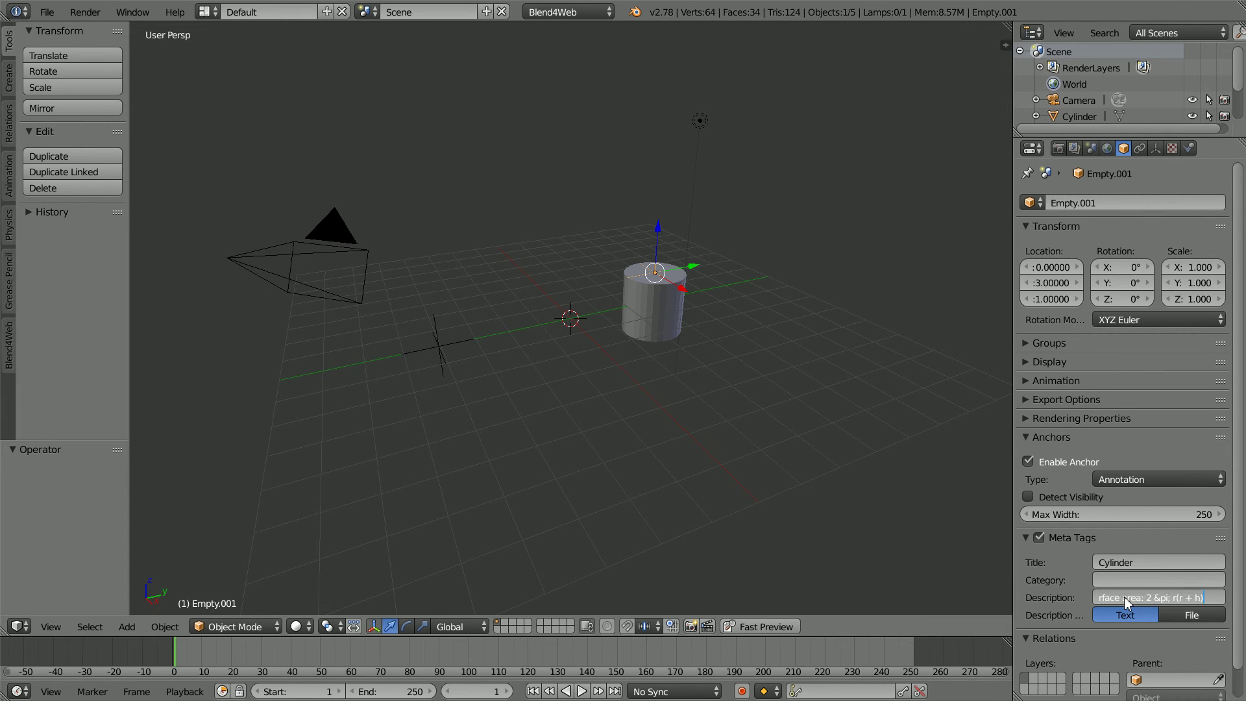
key("Return")
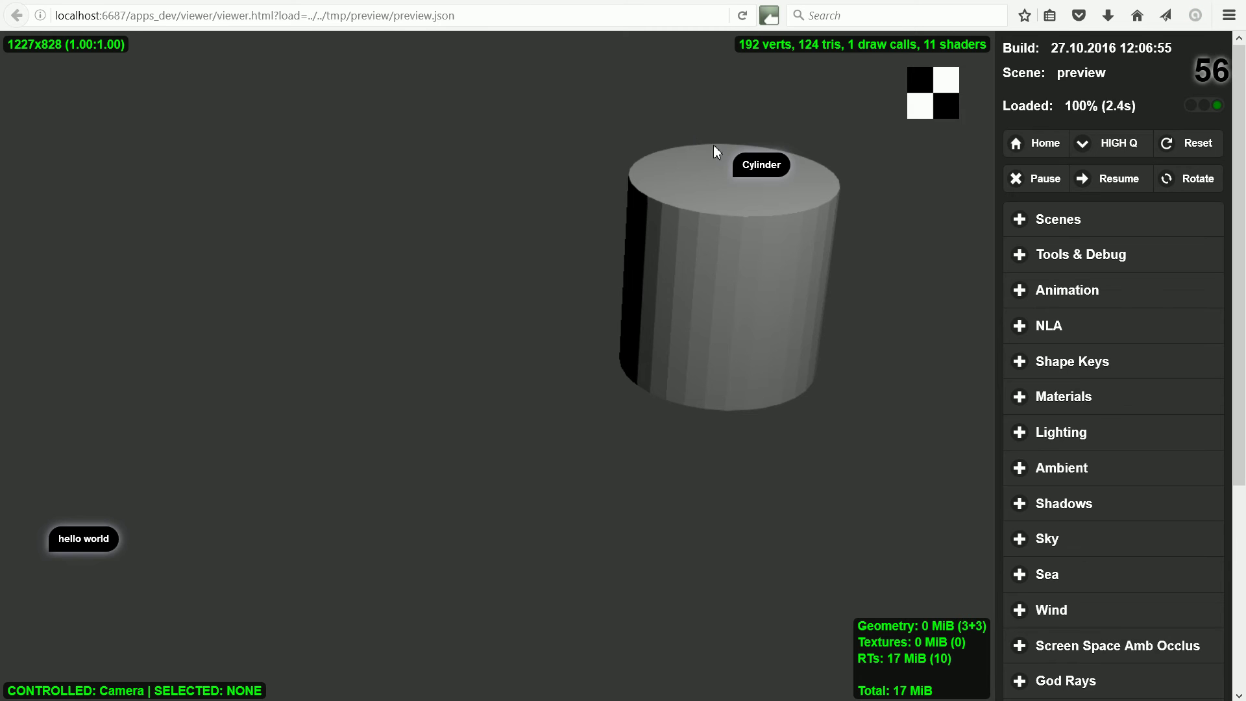
left_click(746, 165)
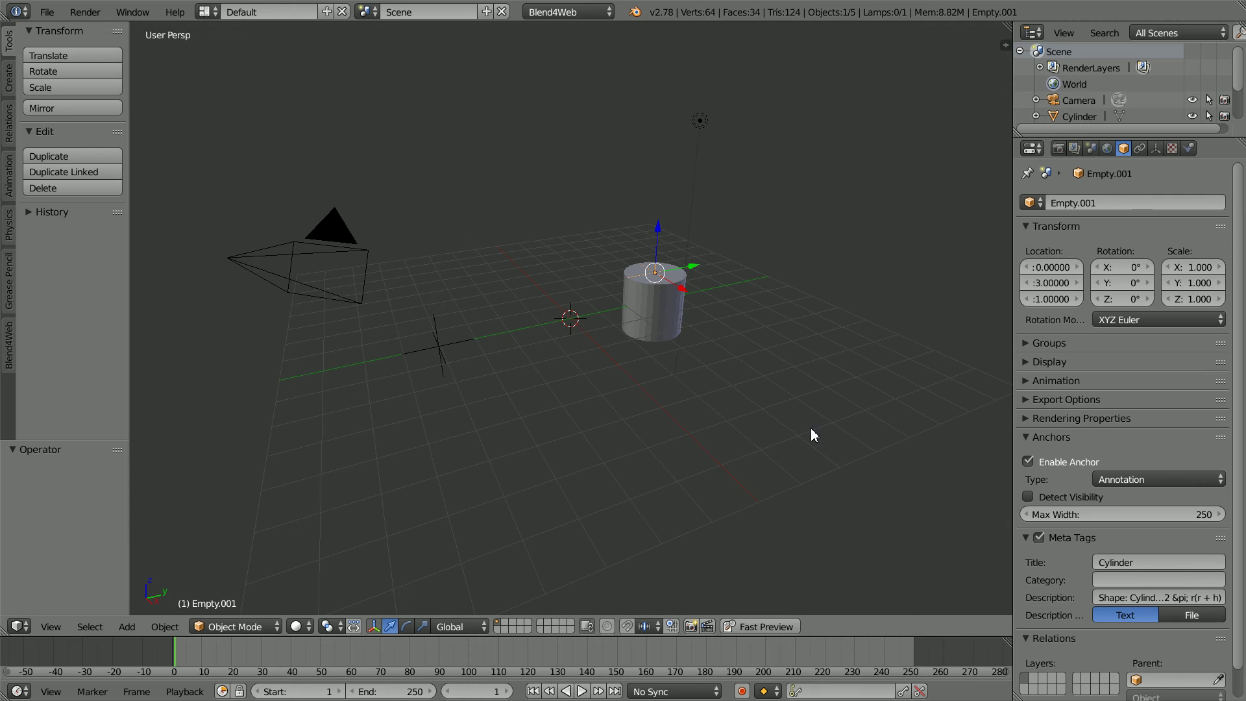
Parent the second empty to the Cylinder object in Blender and set its Y location to 0
left_click(1149, 680)
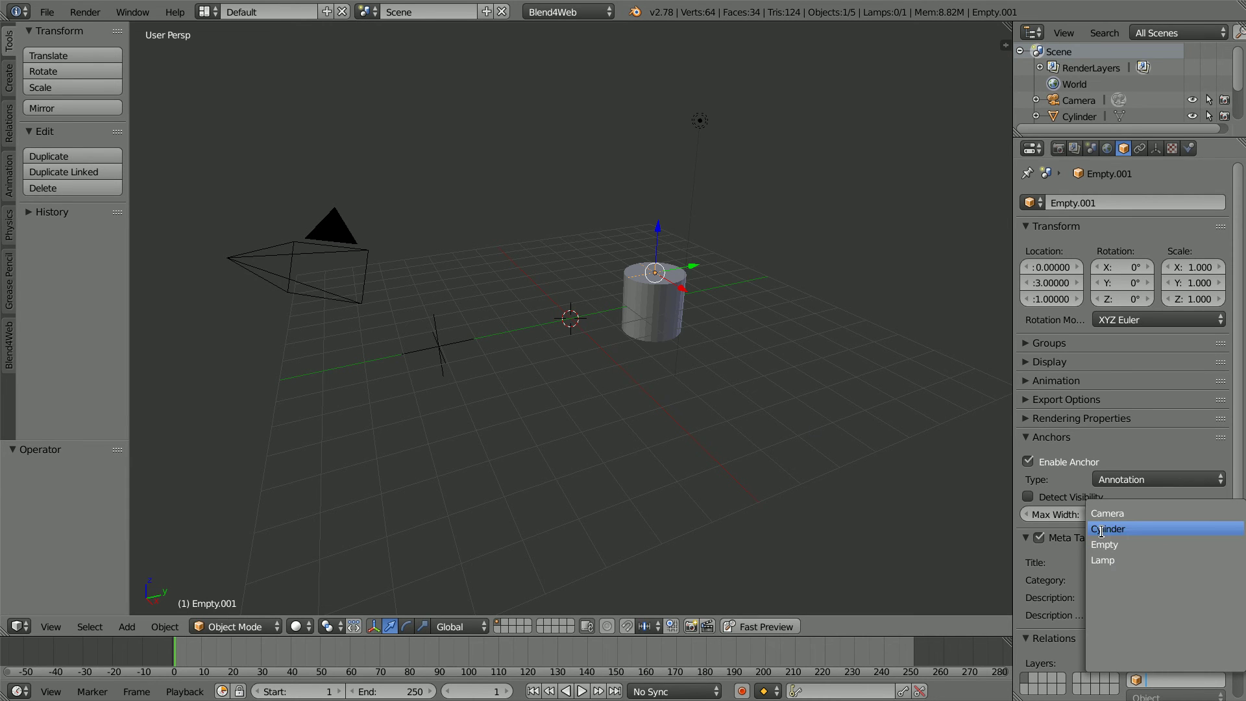
left_click(1140, 528)
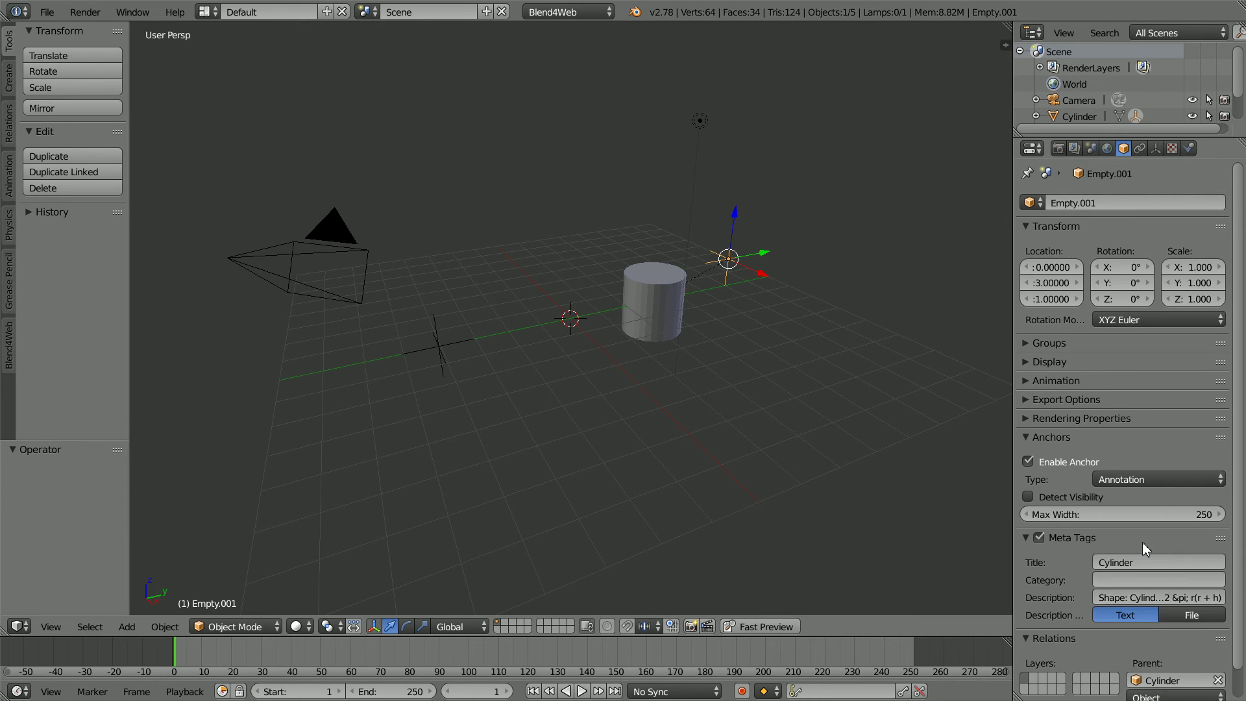
left_click(1051, 286)
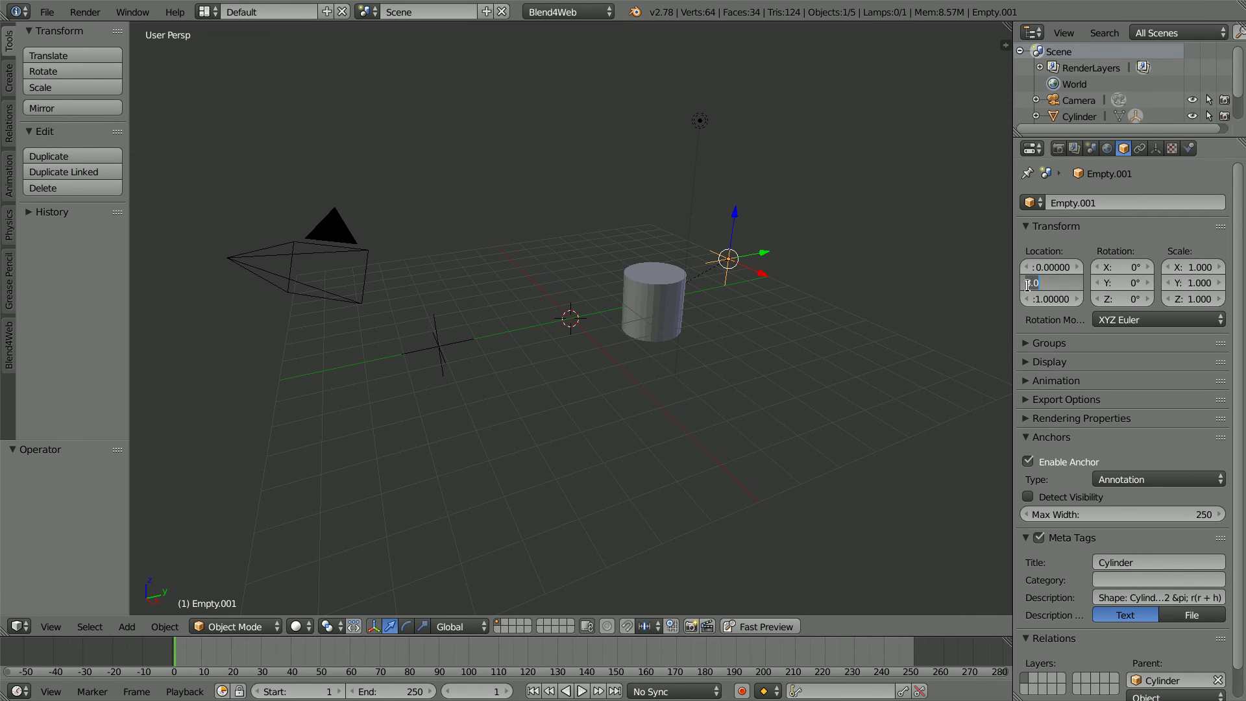
type("0")
key("Return")
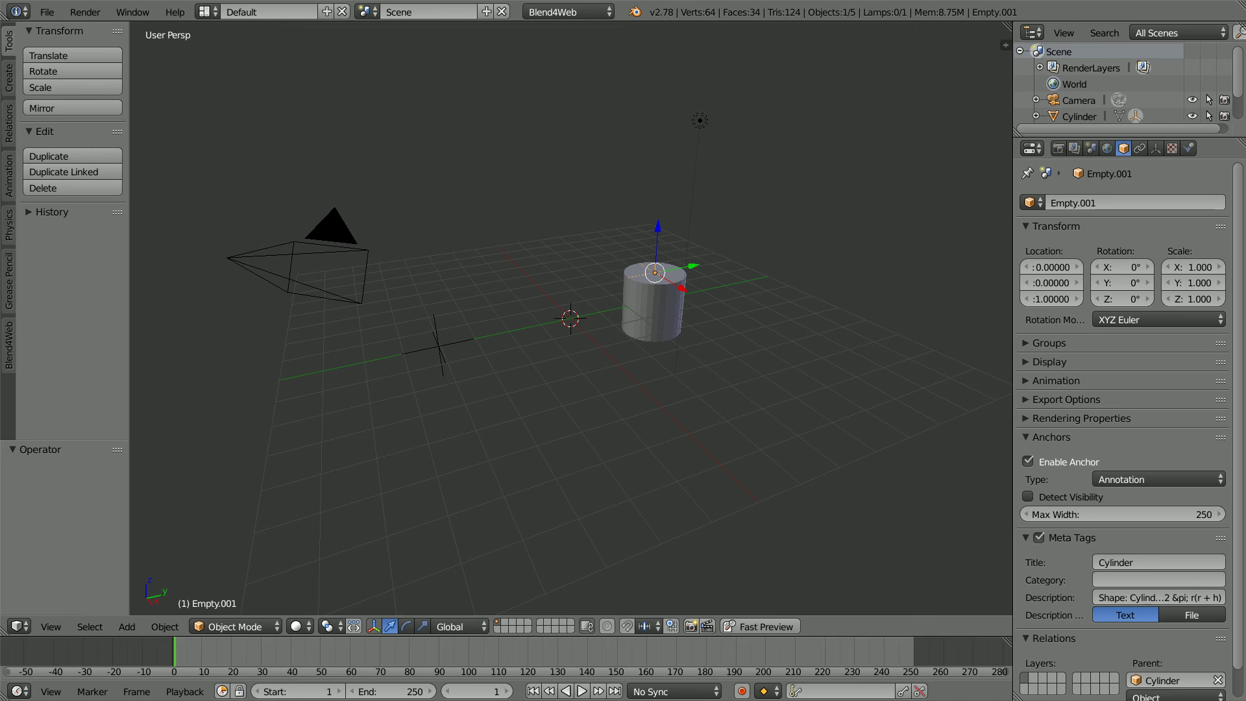
Move the cylinder away from its place to test its parented empty, and undo the move
right_click(652, 321)
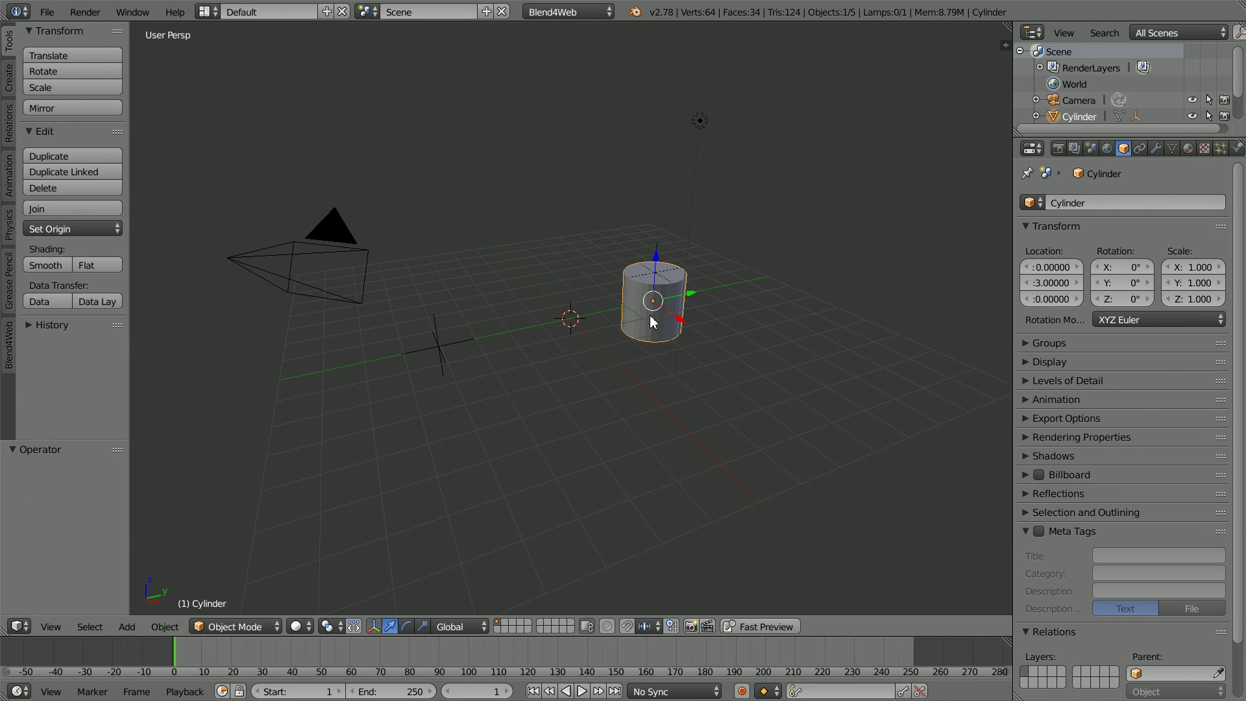
key("g")
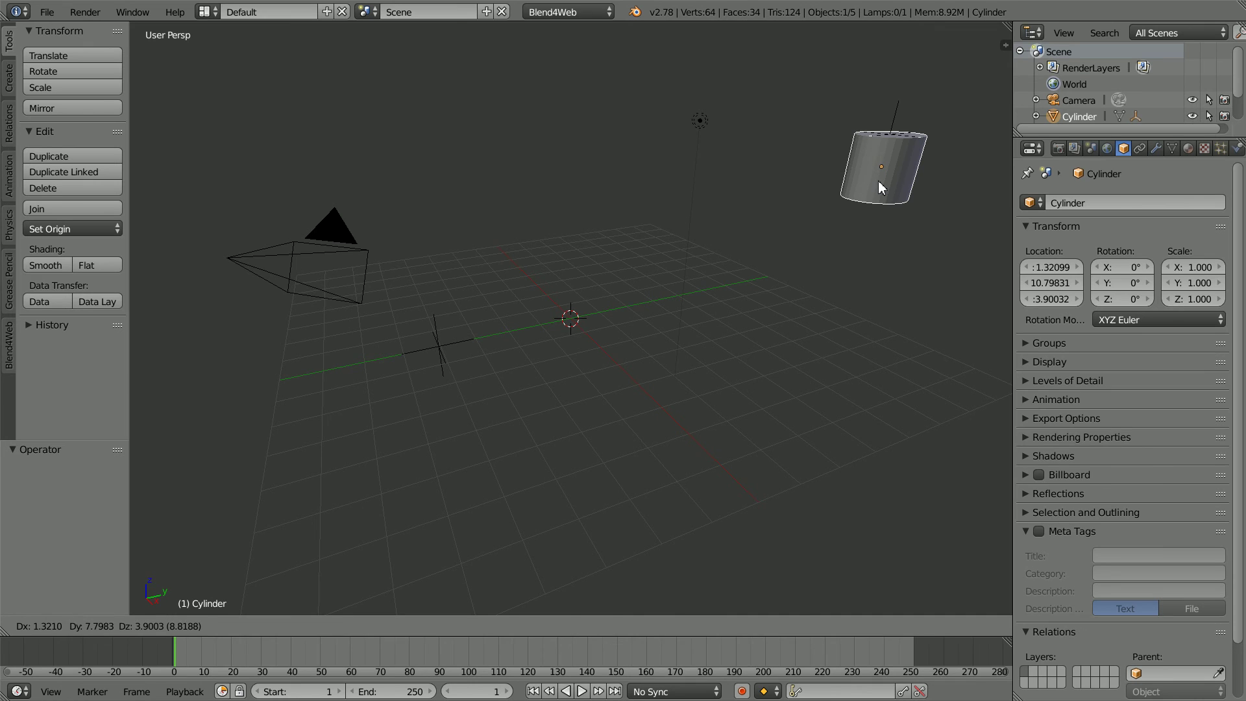
left_click(881, 188)
key("ctrl+z")
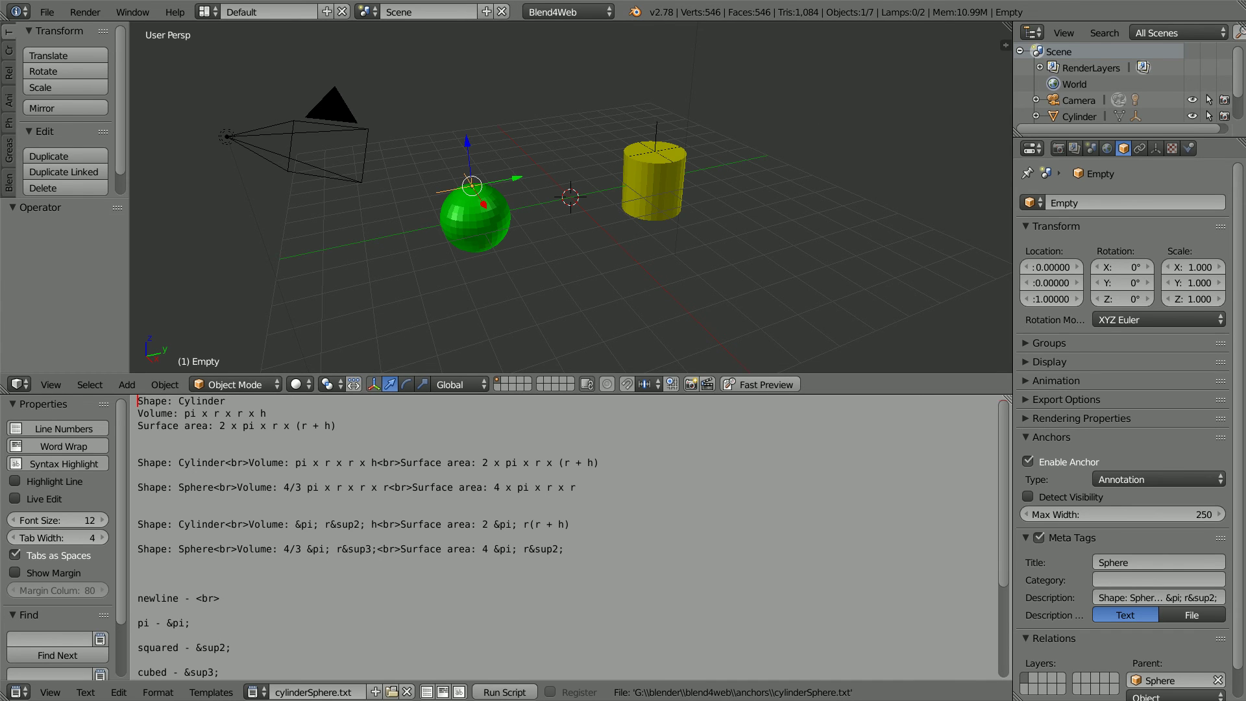
Set the area below the 3D view to the Text Editor for the cylinderSphere.txt notes
left_click(17, 692)
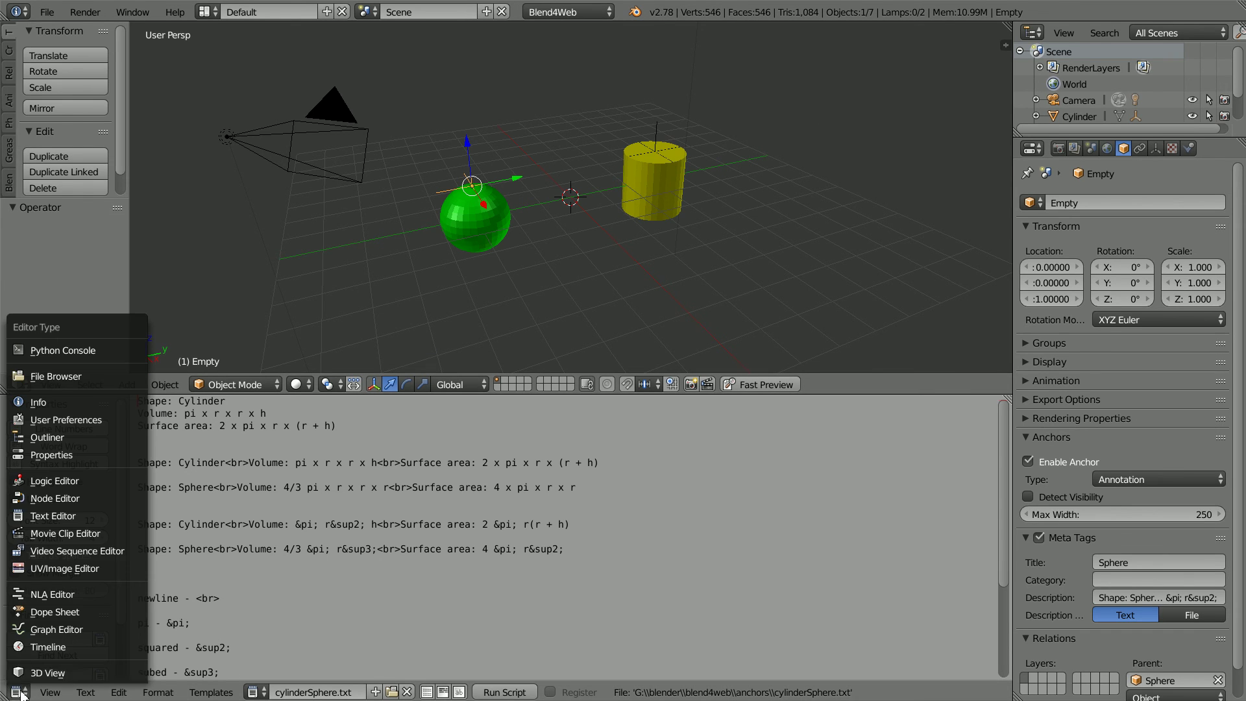
left_click(90, 516)
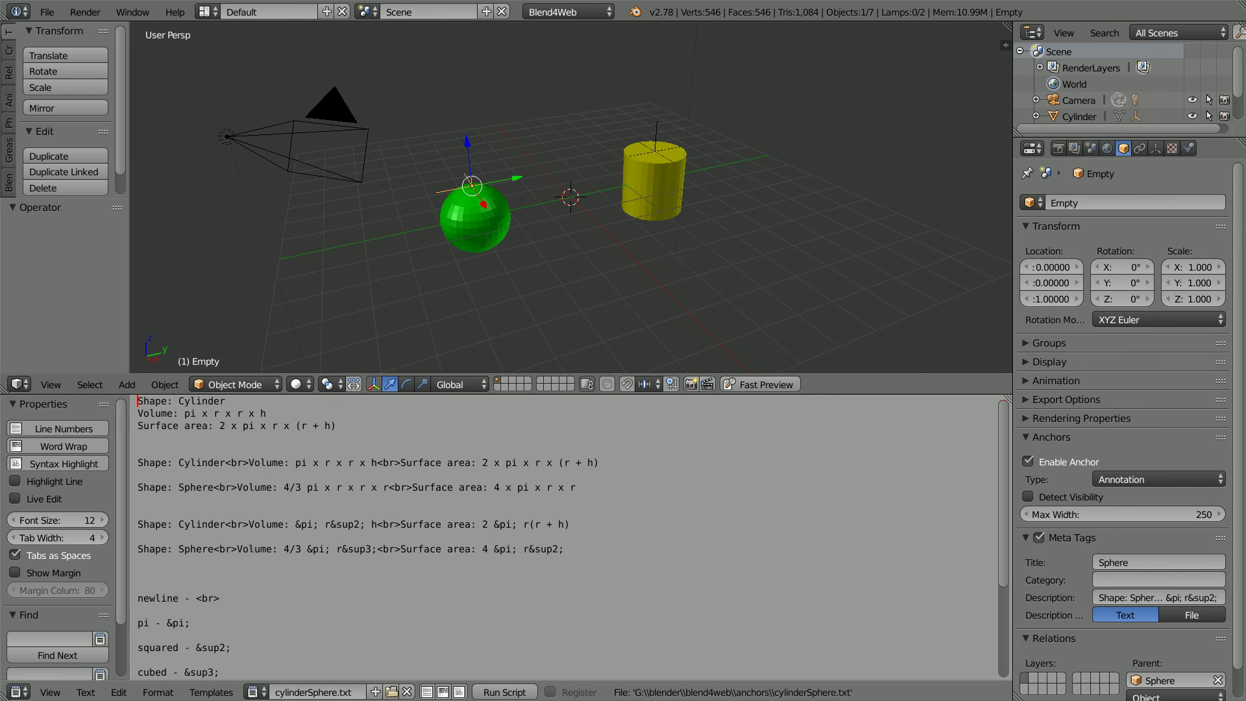
Show the World sky settings and select the second lamp beside the camera
left_click(1108, 148)
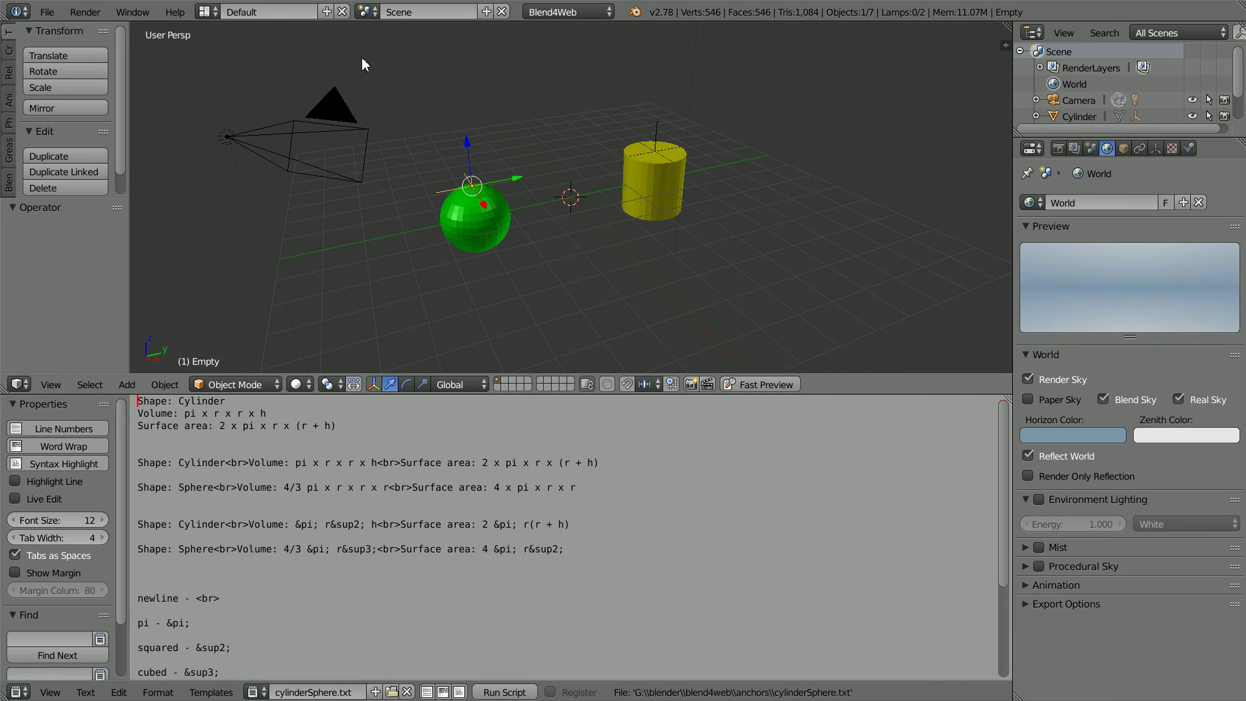
right_click(220, 142)
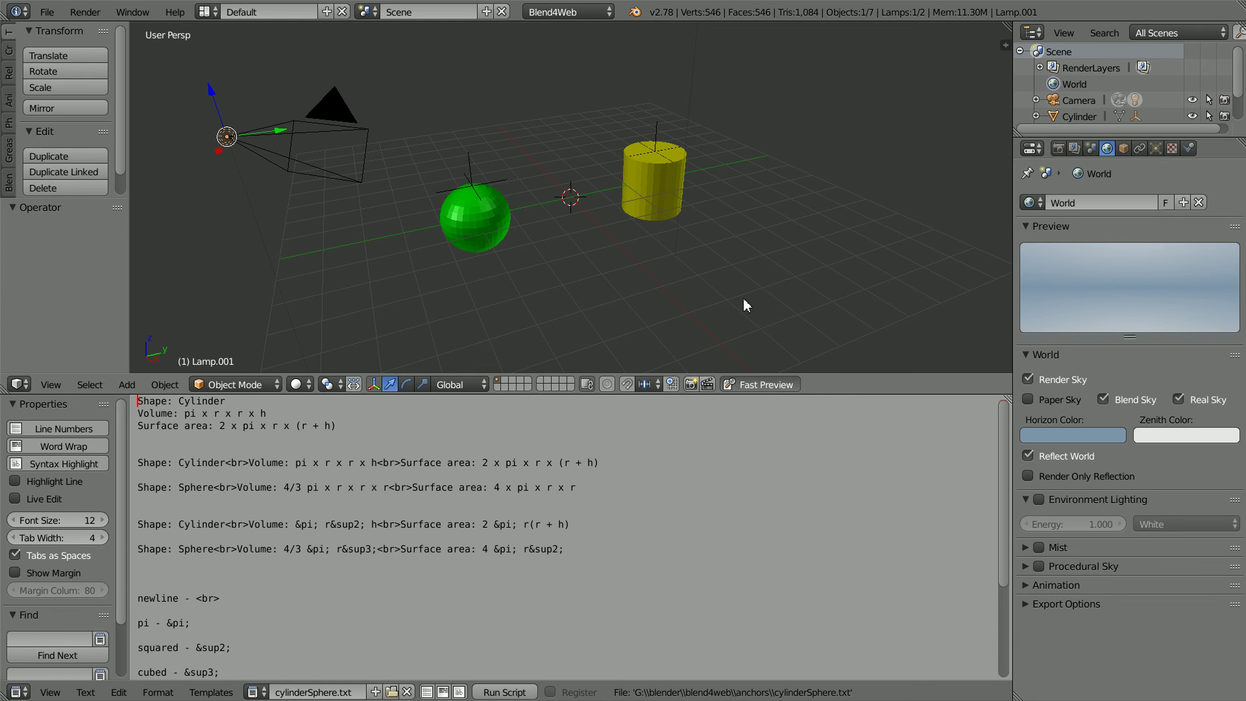
Run Fast Preview of the scene in the browser, view the shapes from another angle and open the Sphere annotation
left_click(760, 384)
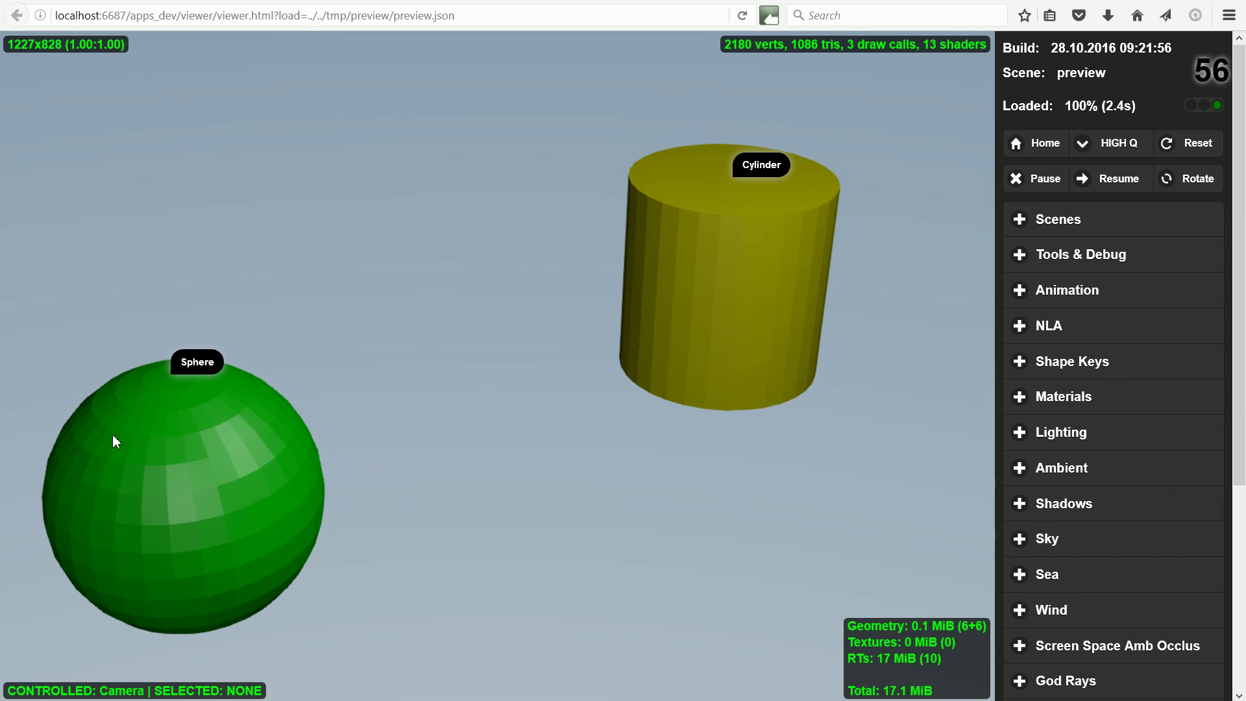
left_click(126, 447)
left_click_drag(126, 447, 359, 386)
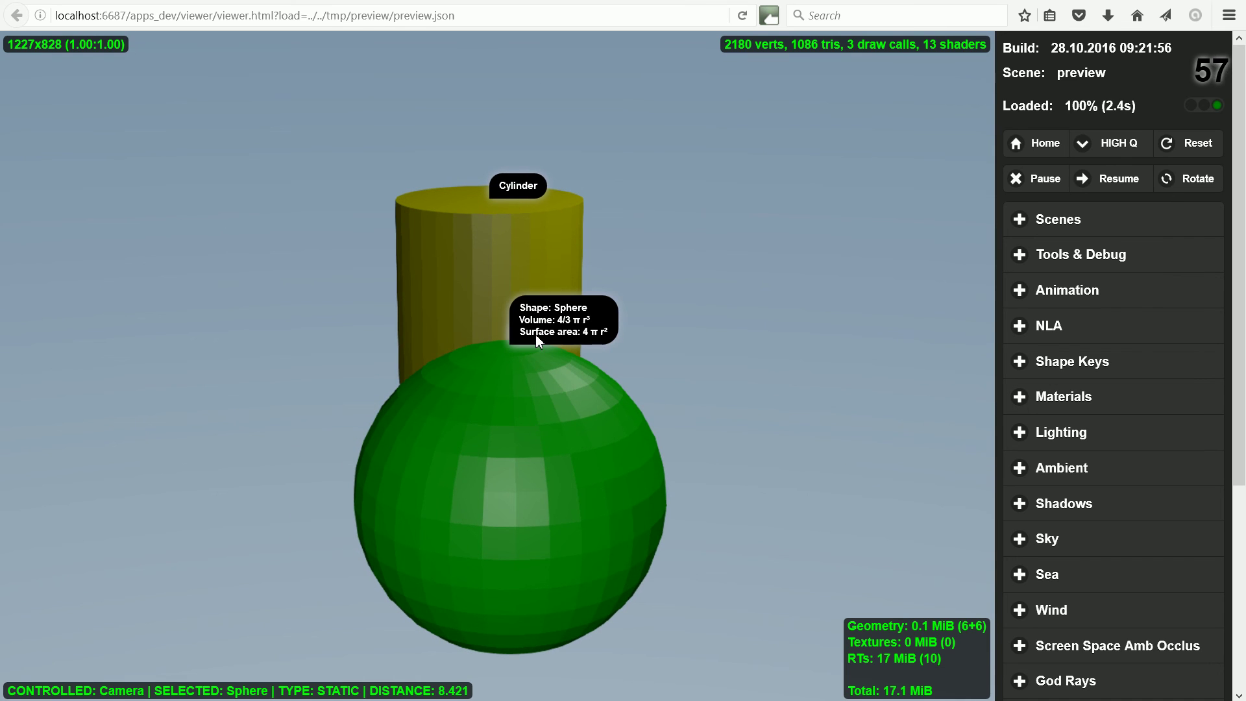